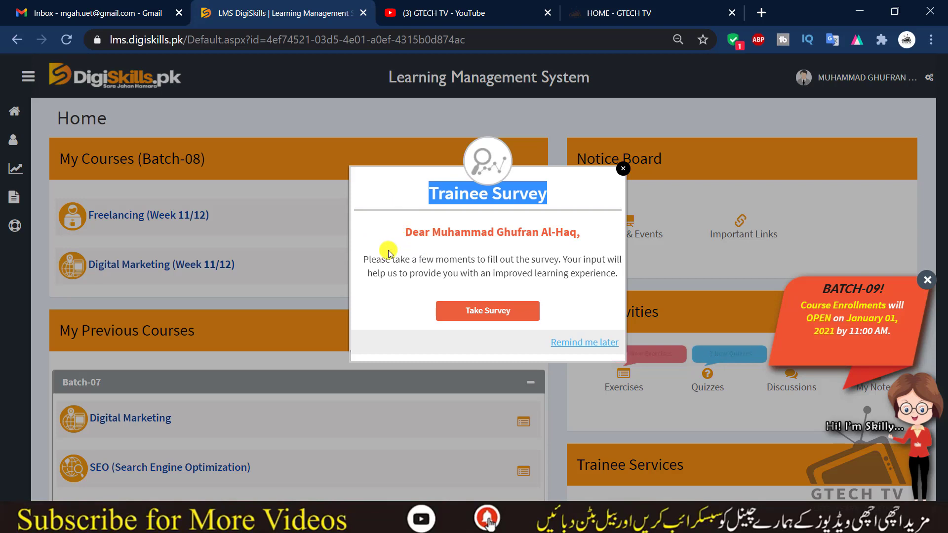
Read the invitation text in the Trainee Survey pop-up.
{"action": "left_click_drag", "start_coordinate": [364, 259], "coordinate": [596, 273]}
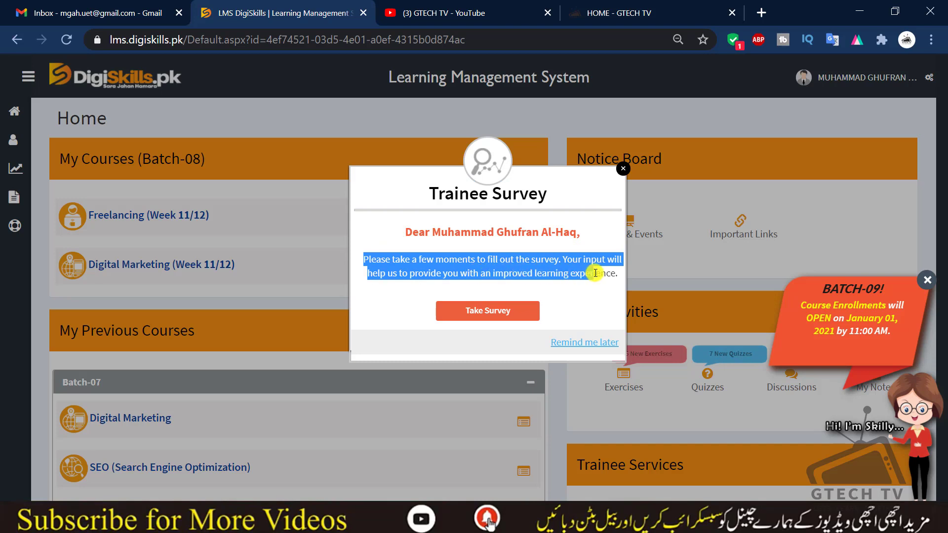
{"action": "double_click", "coordinate": [595, 273]}
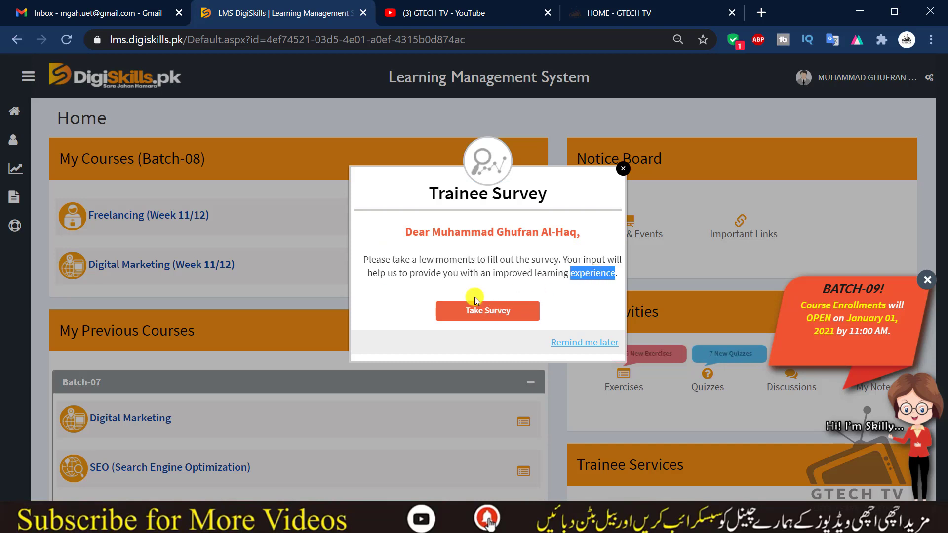
{"action": "left_click_drag", "start_coordinate": [357, 262], "coordinate": [378, 268]}
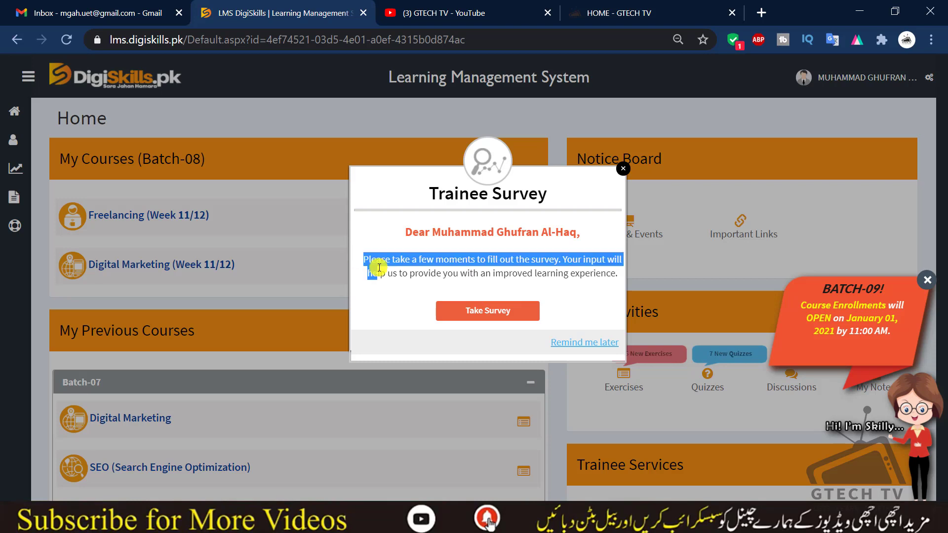
{"action": "left_click", "coordinate": [379, 268]}
Look over the uploaded videos on the GTECH TV YouTube channel and the DigiSkills batch entries on the GTECH TV website.
{"action": "left_click", "coordinate": [445, 12]}
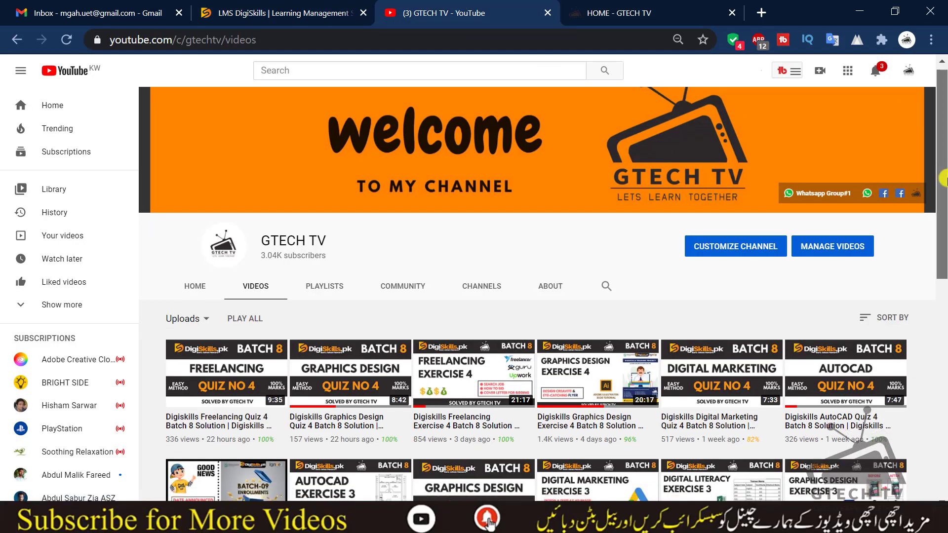
{"action": "left_click_drag", "start_coordinate": [943, 178], "coordinate": [943, 219]}
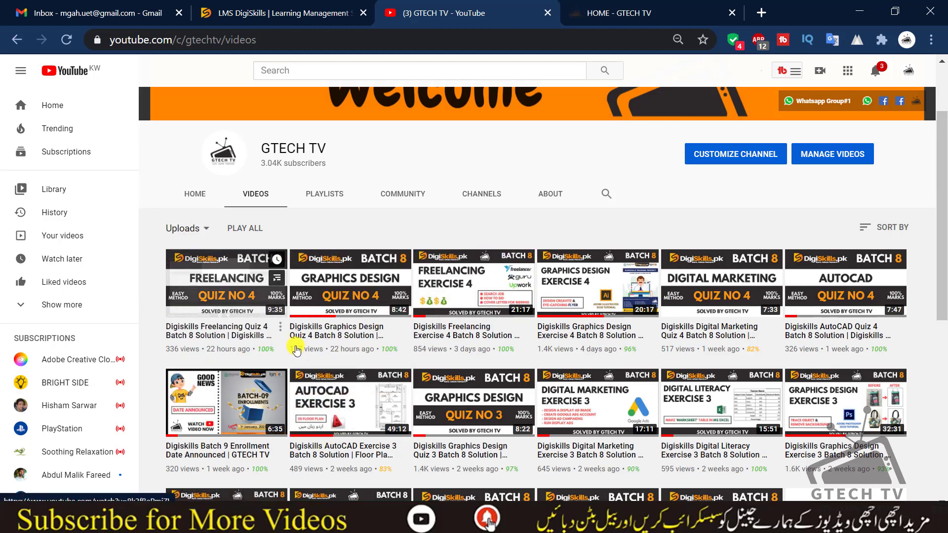
{"action": "left_click", "coordinate": [636, 21]}
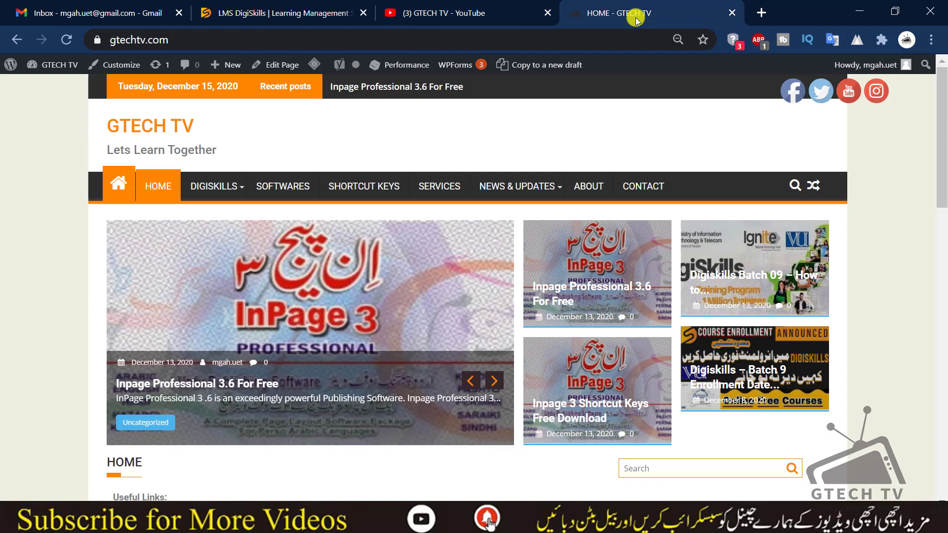
{"action": "mouse_move", "coordinate": [240, 186]}
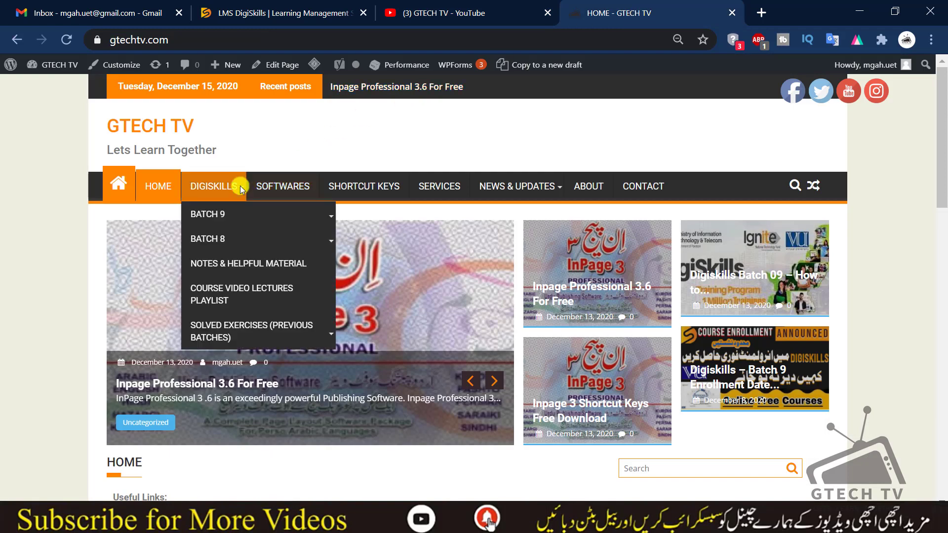
{"action": "mouse_move", "coordinate": [250, 231]}
{"action": "mouse_move", "coordinate": [321, 237]}
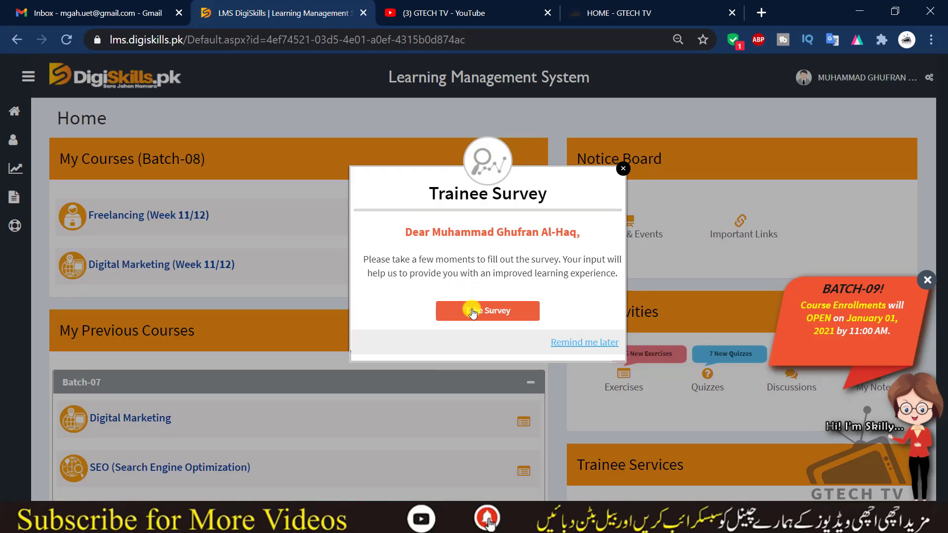
Return to the DigiSkills LMS, start the trainee survey and read its feedback notice for the Freelancing course.
{"action": "left_click", "coordinate": [505, 313]}
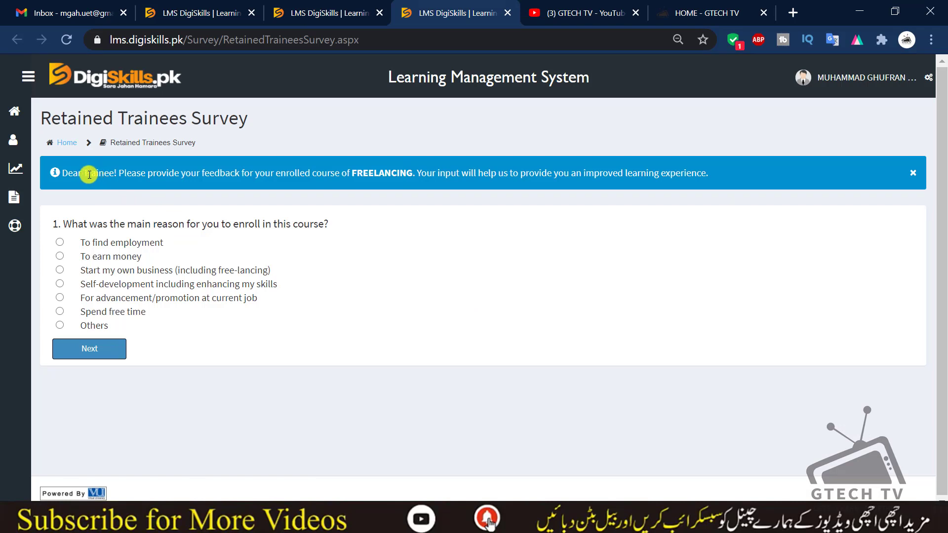
{"action": "left_click_drag", "start_coordinate": [89, 174], "coordinate": [319, 171]}
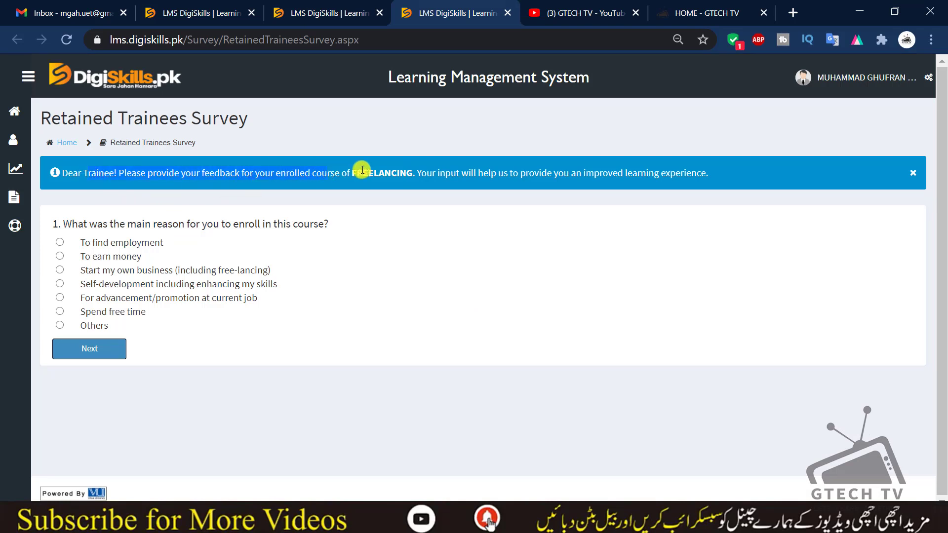
{"action": "left_click_drag", "start_coordinate": [362, 170], "coordinate": [532, 162]}
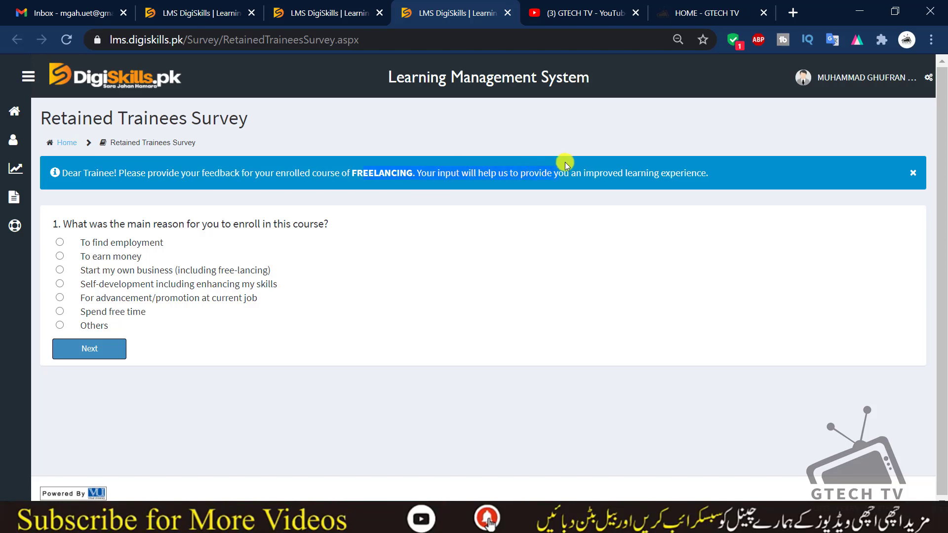
{"action": "left_click_drag", "start_coordinate": [608, 161], "coordinate": [614, 162]}
{"action": "left_click_drag", "start_coordinate": [735, 163], "coordinate": [338, 211]}
Answer question 1 about the main reason for enrolling with "Start my own business (including free-lancing)" and advance to question 2.
{"action": "left_click", "coordinate": [339, 211]}
{"action": "left_click_drag", "start_coordinate": [126, 225], "coordinate": [343, 224]}
{"action": "left_click", "coordinate": [343, 224]}
{"action": "left_click_drag", "start_coordinate": [51, 224], "coordinate": [355, 213]}
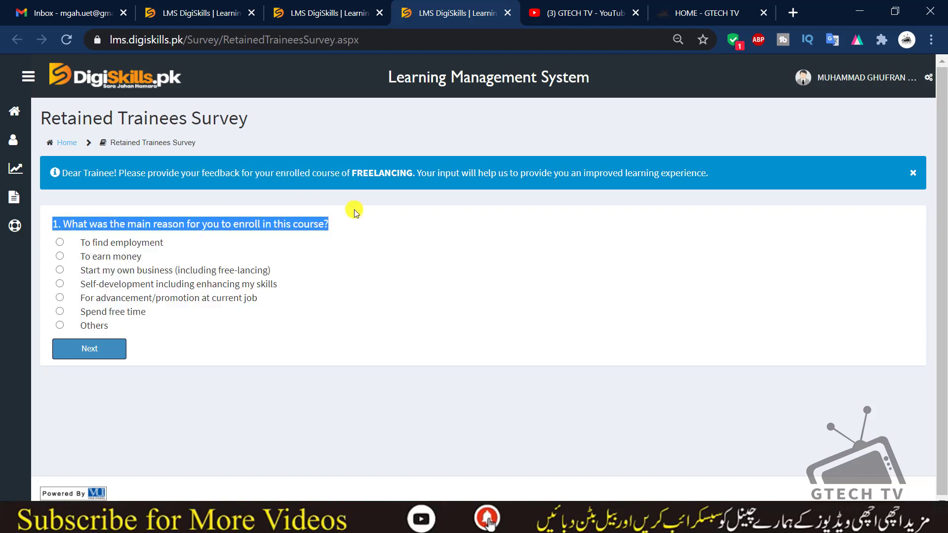
{"action": "left_click", "coordinate": [355, 213]}
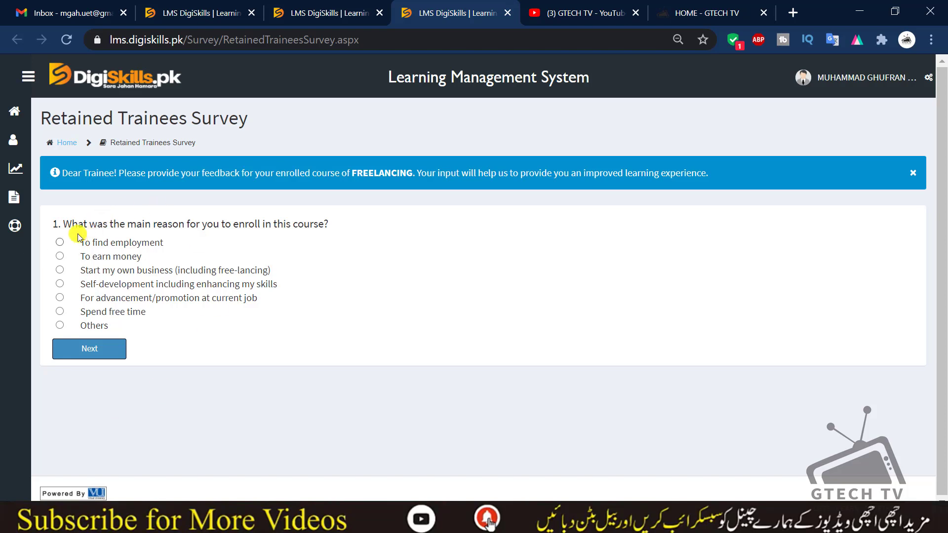
{"action": "left_click_drag", "start_coordinate": [143, 226], "coordinate": [233, 230]}
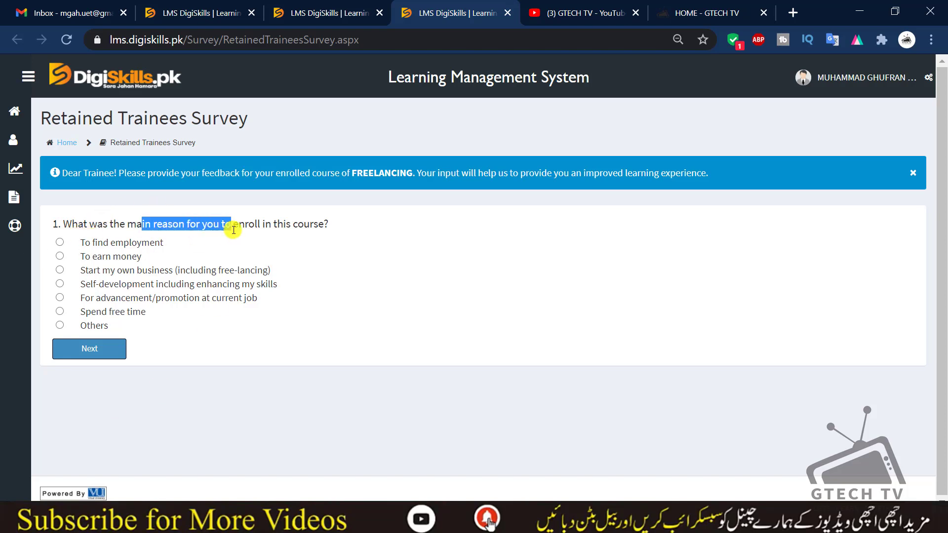
{"action": "left_click", "coordinate": [236, 229]}
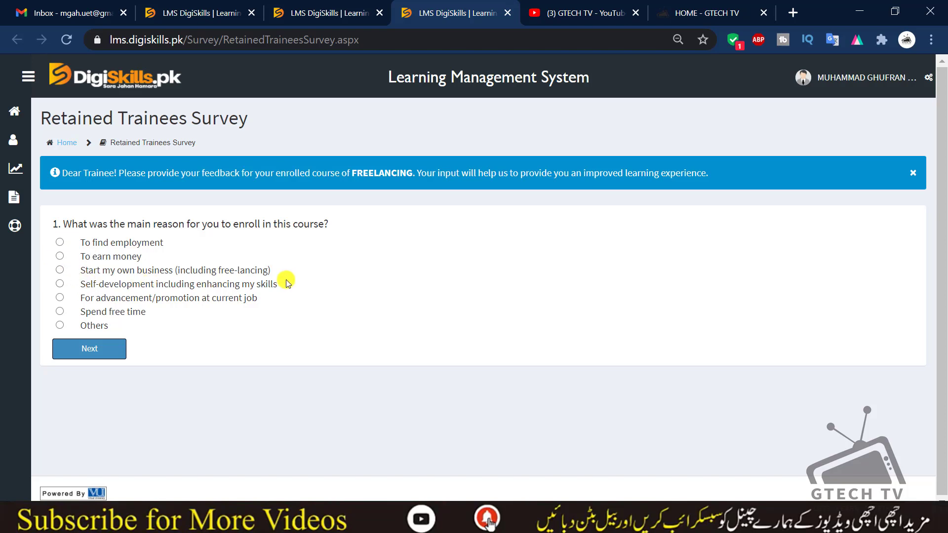
{"action": "left_click", "coordinate": [60, 270]}
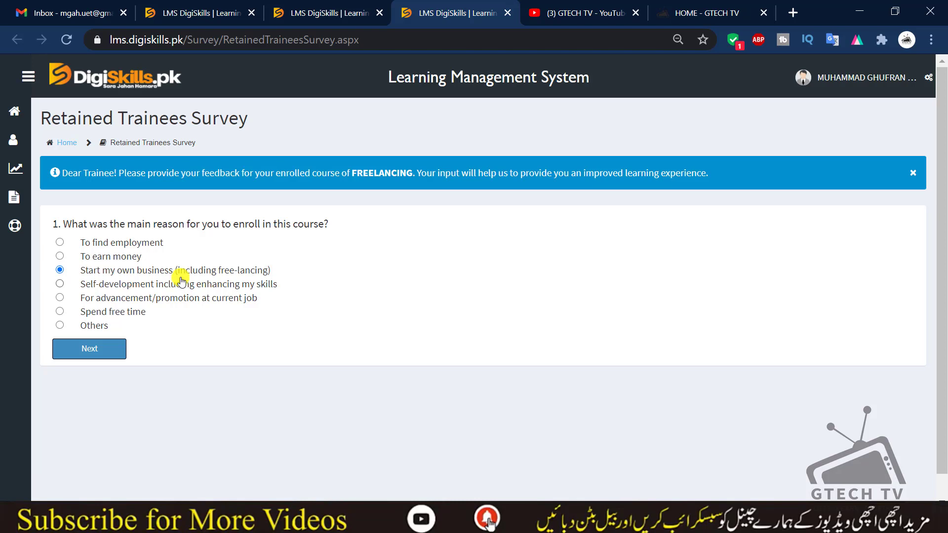
{"action": "left_click_drag", "start_coordinate": [199, 276], "coordinate": [288, 283]}
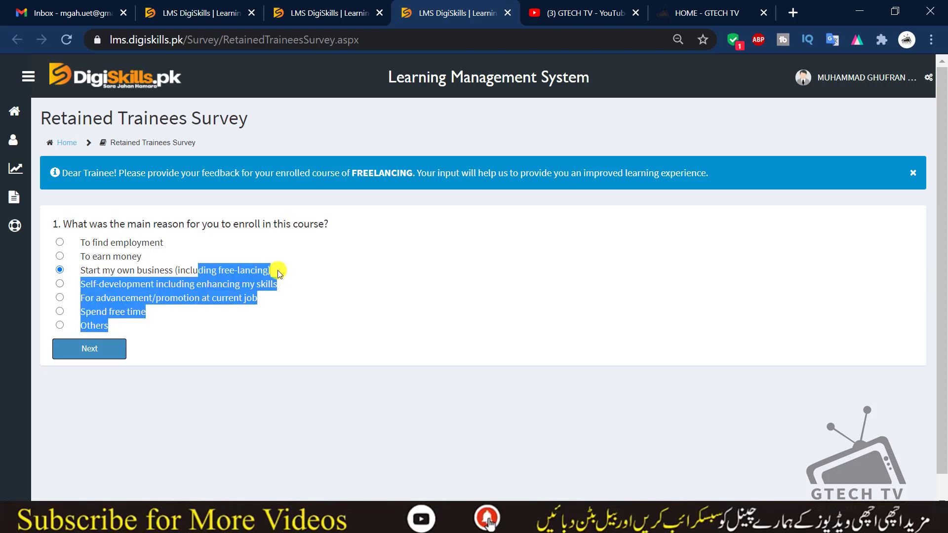
{"action": "double_click", "coordinate": [251, 270]}
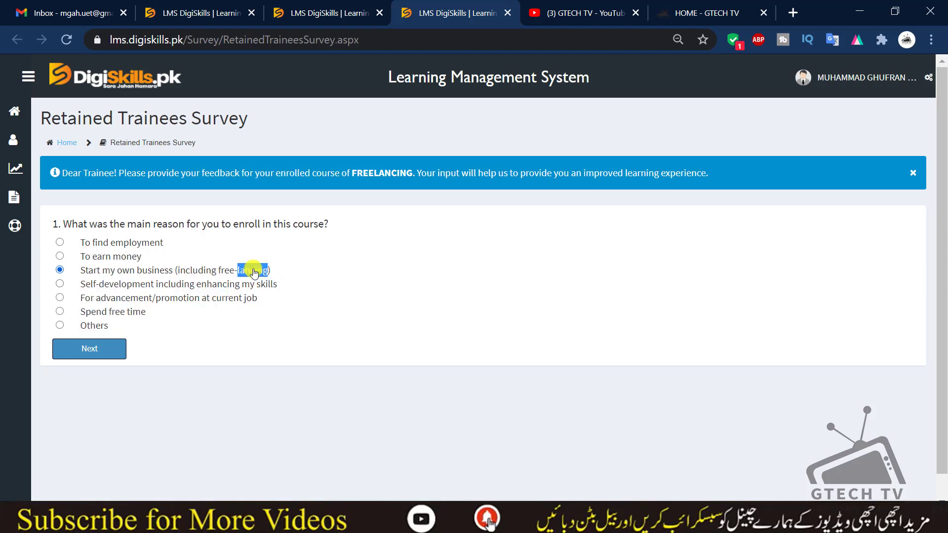
{"action": "left_click", "coordinate": [99, 346]}
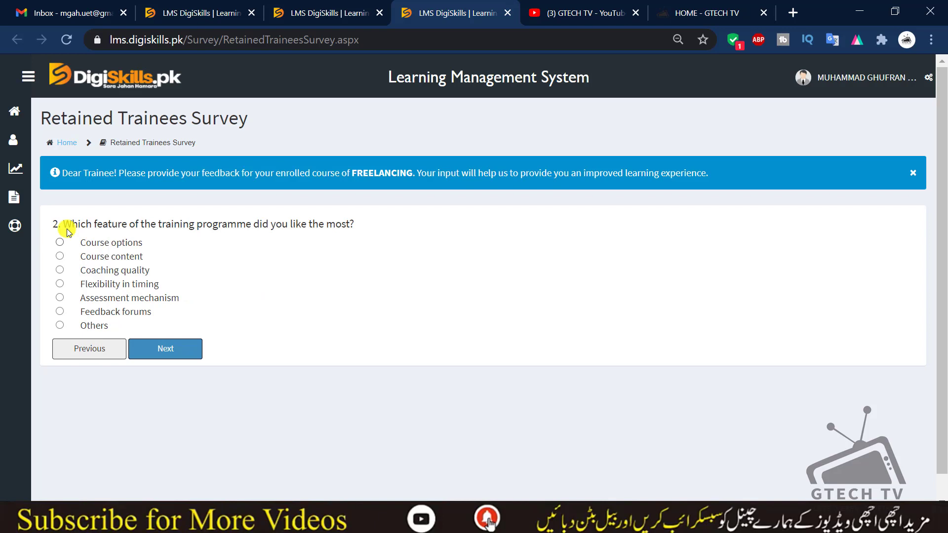
Choose "Flexibility in timing" as the most-liked training feature and "Course options" as the least-liked one, advancing past both questions.
{"action": "left_click_drag", "start_coordinate": [63, 221], "coordinate": [346, 222]}
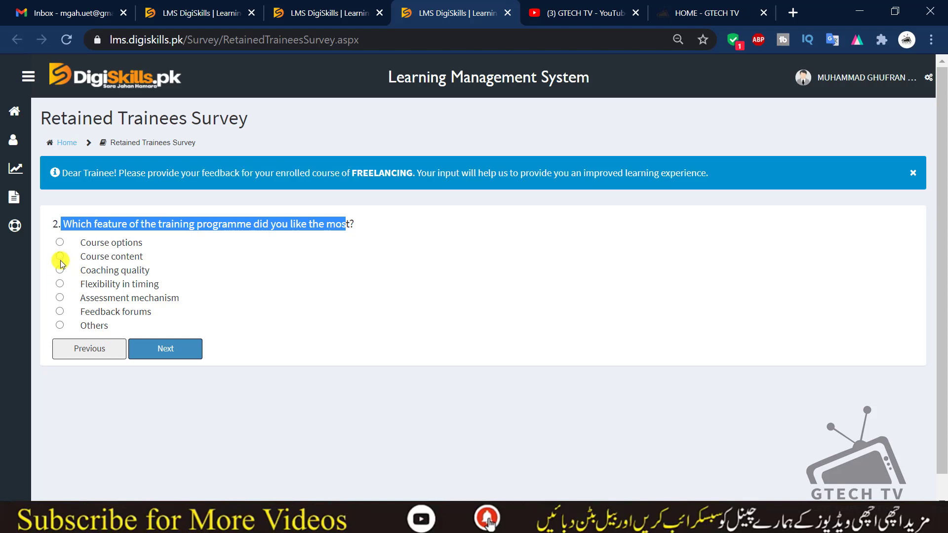
{"action": "left_click", "coordinate": [60, 286]}
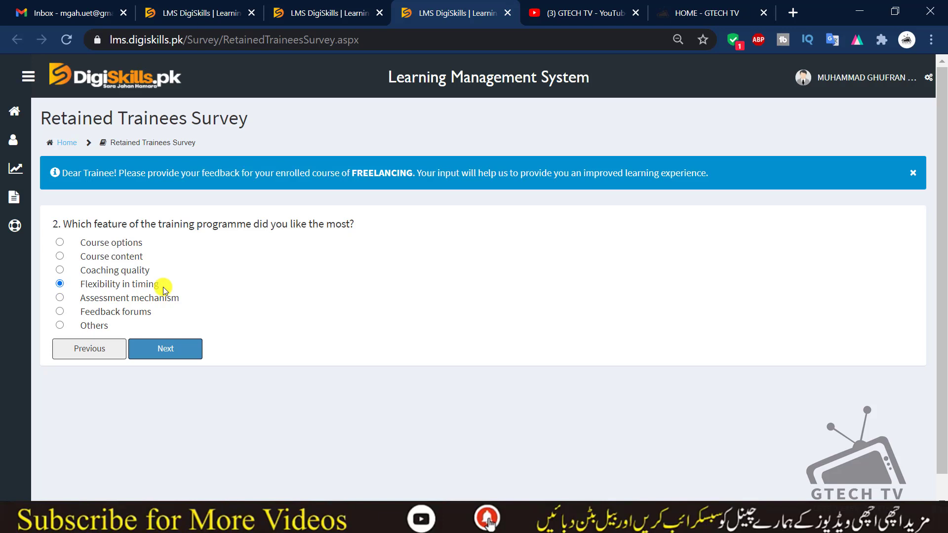
{"action": "left_click", "coordinate": [147, 349]}
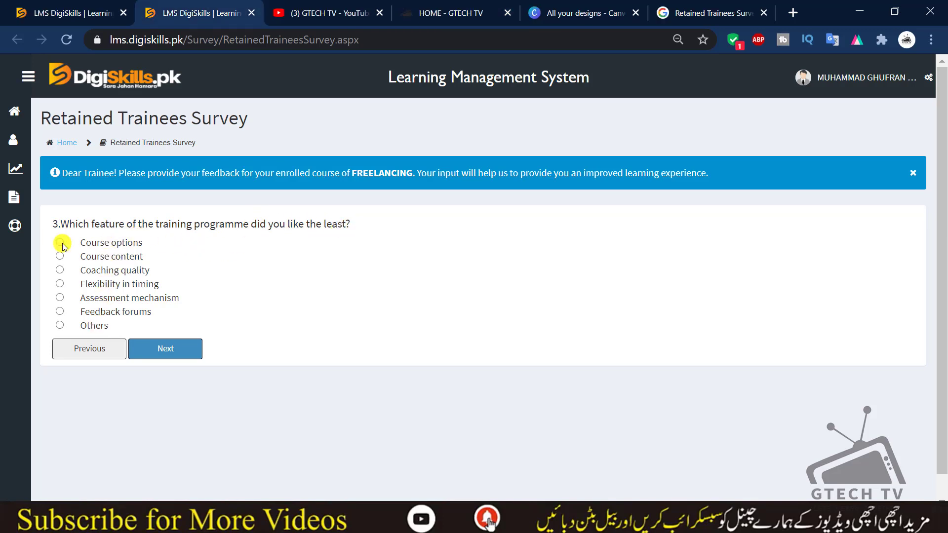
{"action": "left_click", "coordinate": [61, 243]}
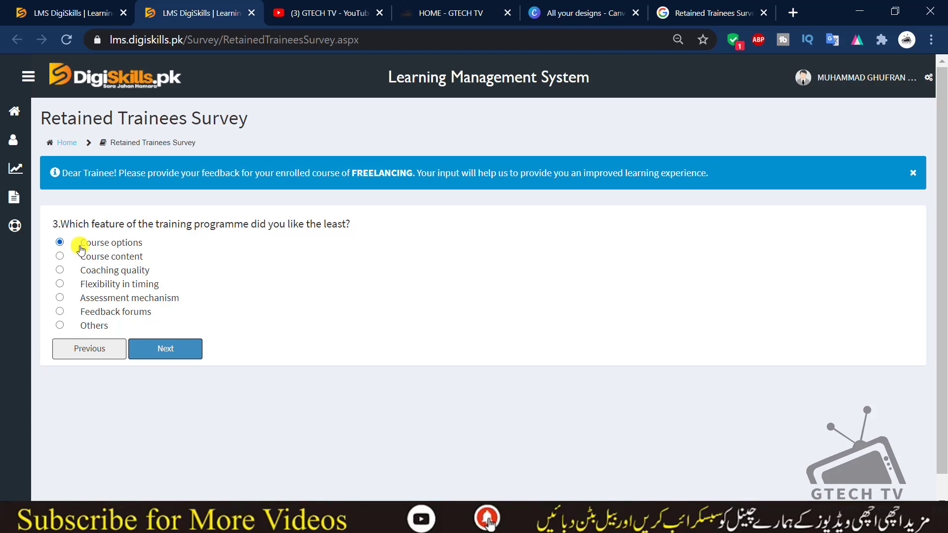
{"action": "left_click", "coordinate": [166, 348]}
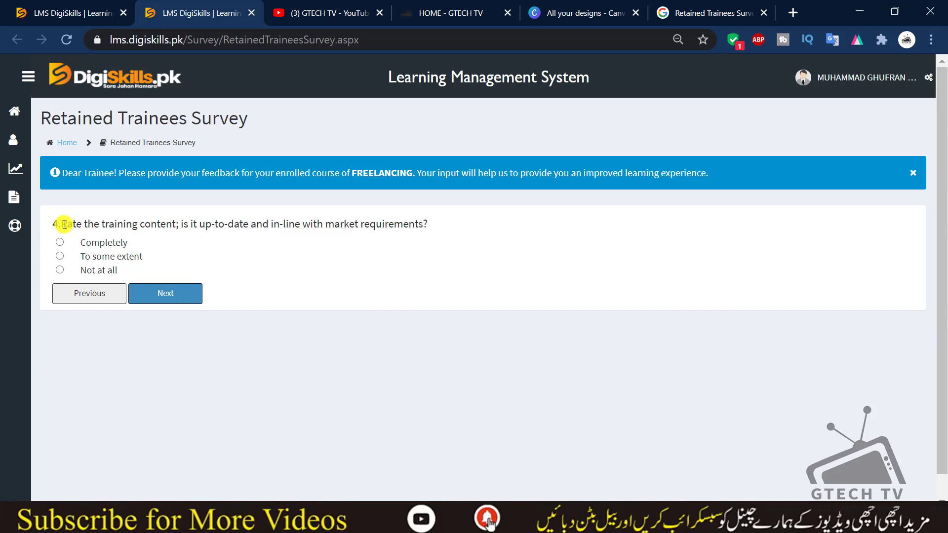
Rate the training content's match with market requirements in question 4 as "To some extent" and advance to question 5.
{"action": "left_click_drag", "start_coordinate": [64, 225], "coordinate": [423, 226]}
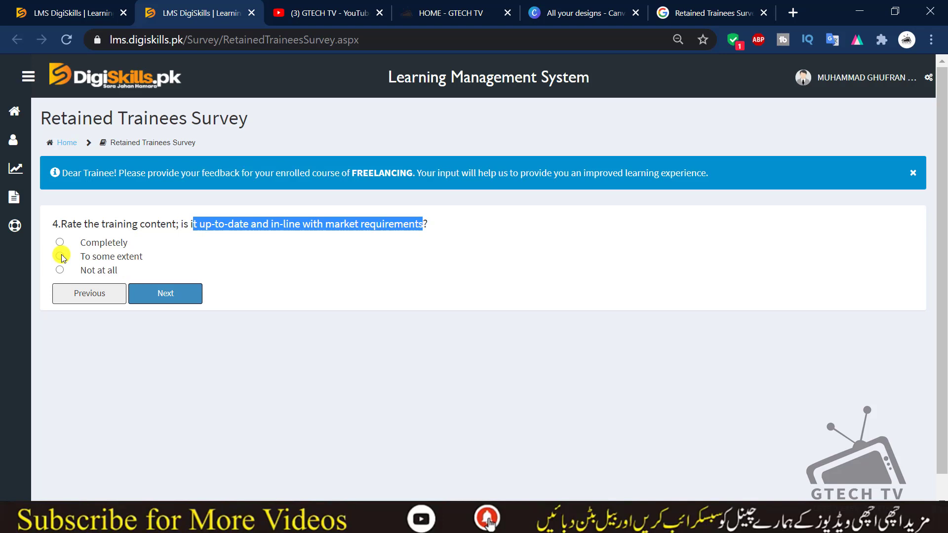
{"action": "left_click_drag", "start_coordinate": [75, 257], "coordinate": [149, 258]}
{"action": "left_click", "coordinate": [149, 256]}
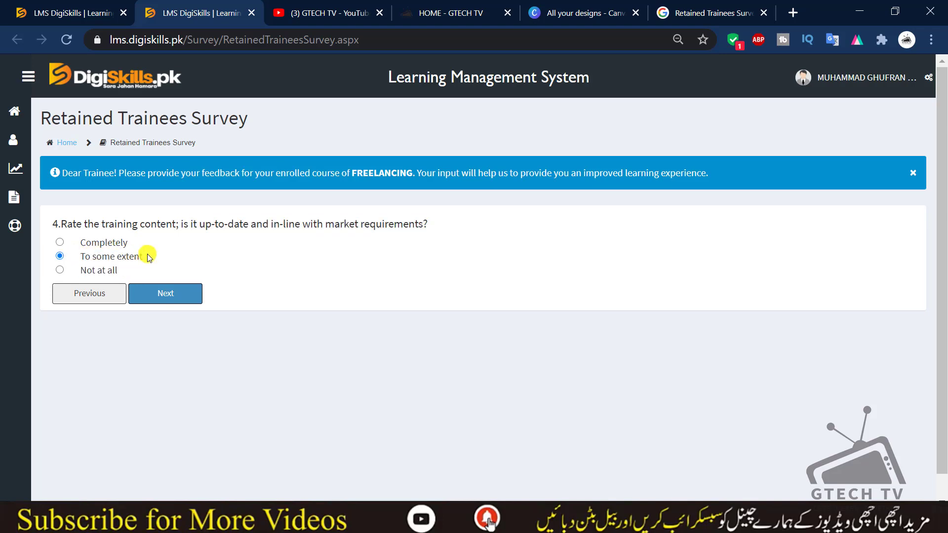
{"action": "left_click_drag", "start_coordinate": [87, 257], "coordinate": [148, 256]}
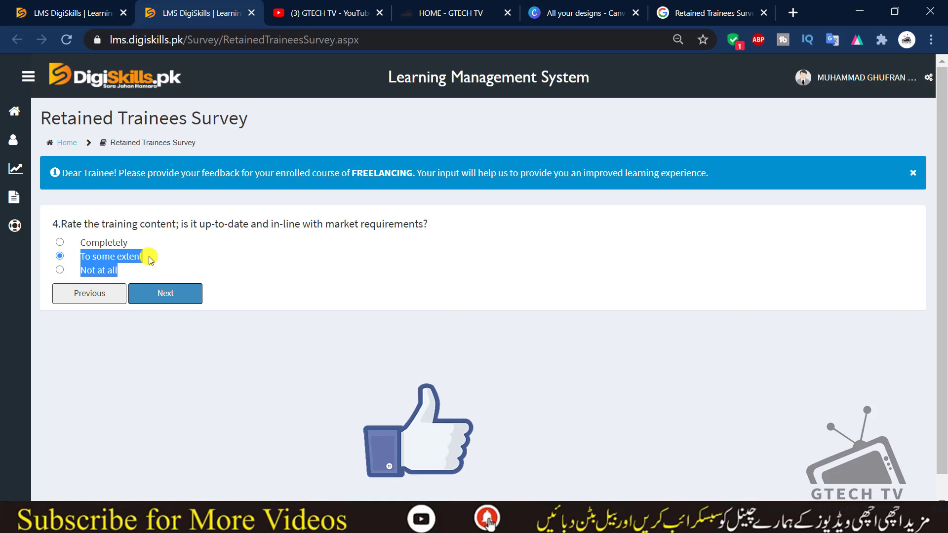
{"action": "left_click", "coordinate": [150, 258]}
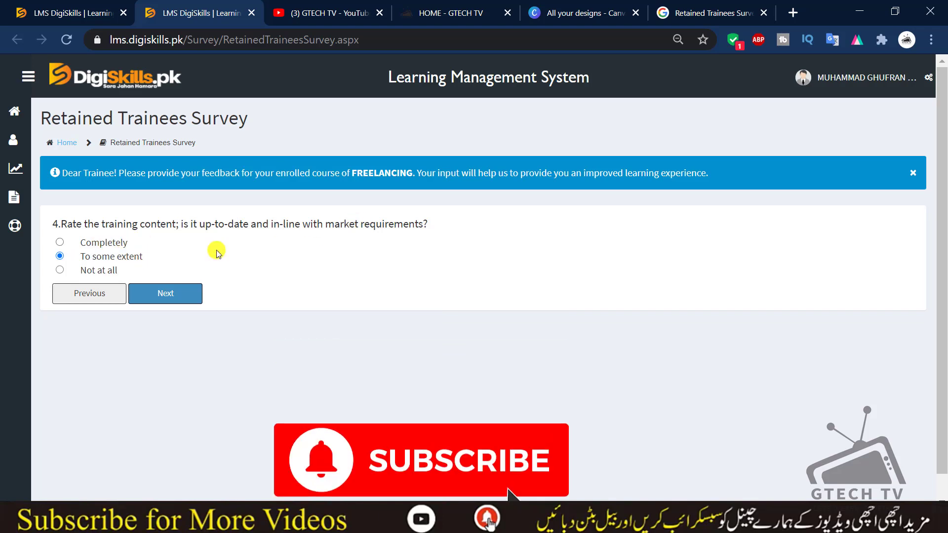
{"action": "left_click", "coordinate": [165, 294]}
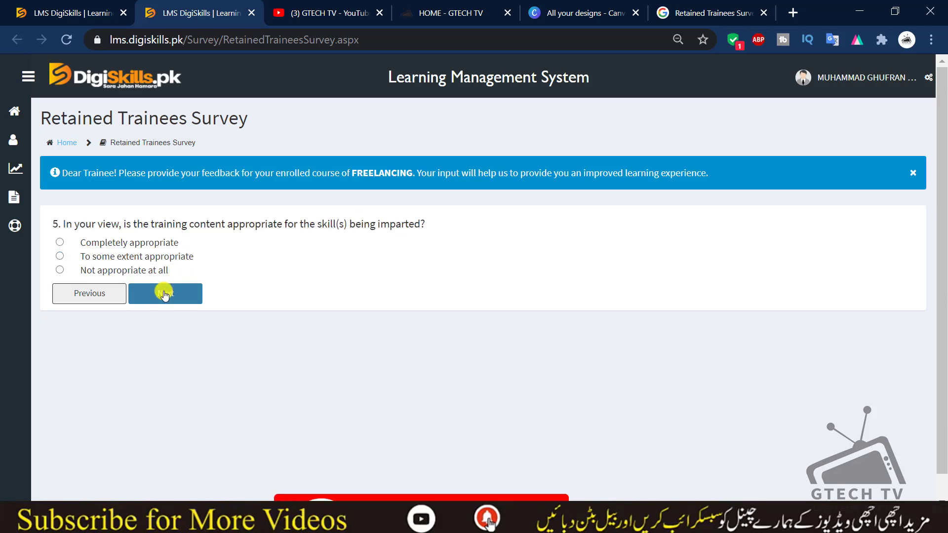
Answer question 5 on the content's suitability for the imparted skills with "To some extent appropriate" and advance to question 6.
{"action": "left_click_drag", "start_coordinate": [66, 223], "coordinate": [362, 221]}
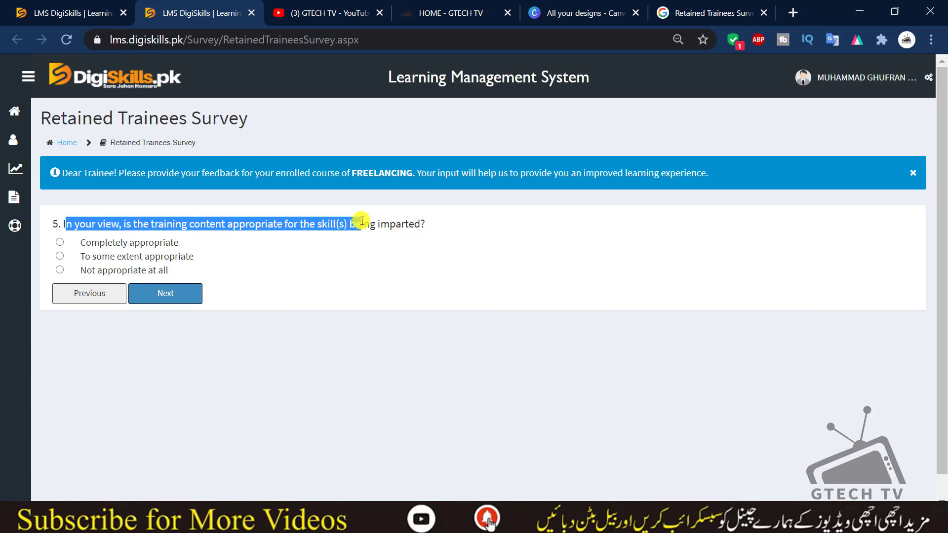
{"action": "left_click", "coordinate": [362, 221]}
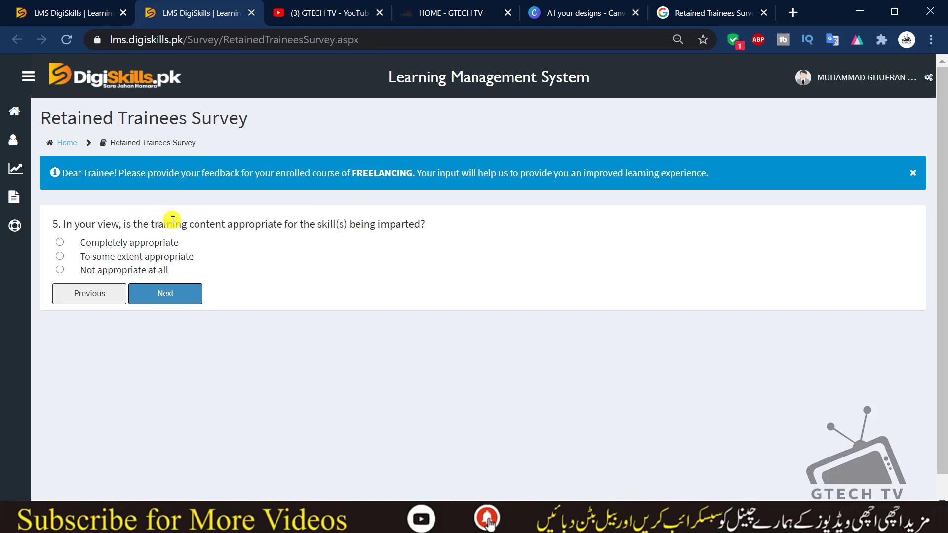
{"action": "left_click_drag", "start_coordinate": [176, 222], "coordinate": [298, 229]}
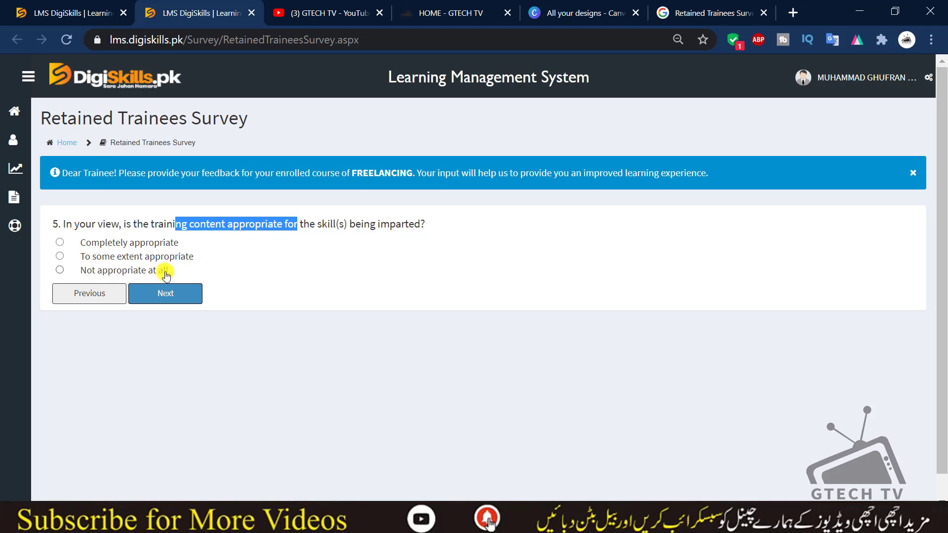
{"action": "left_click", "coordinate": [60, 255]}
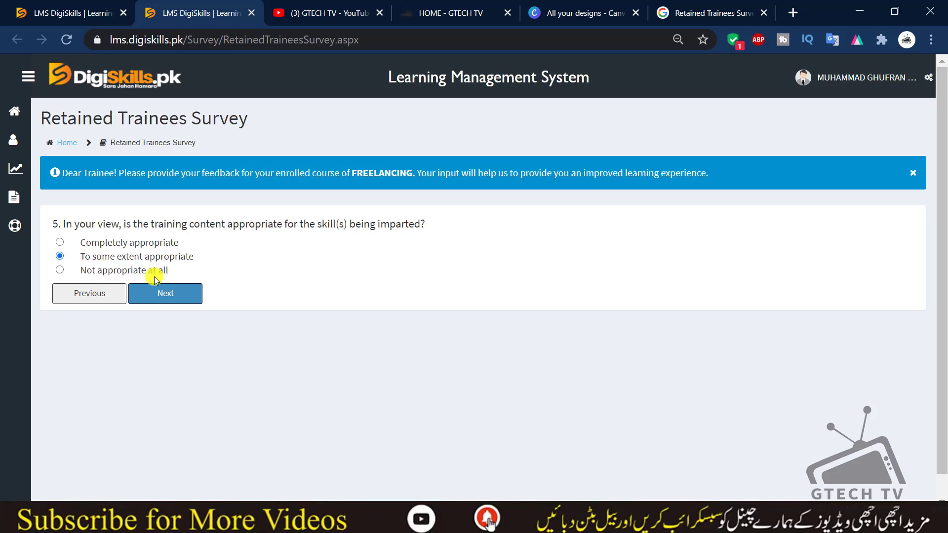
{"action": "left_click", "coordinate": [181, 296]}
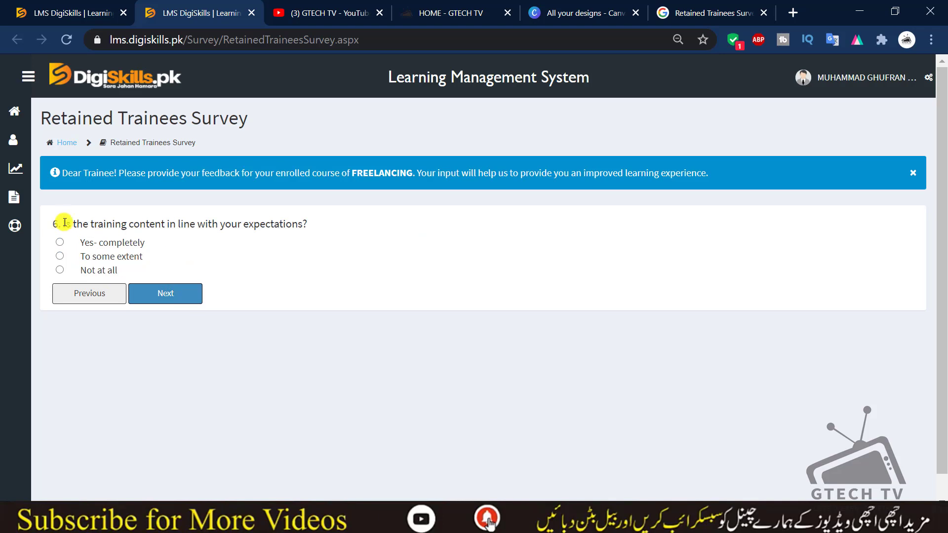
Answer question 6 on content expectations with "To some extent" and question 7 on enhanced knowledge with "To great extent", advancing past both.
{"action": "left_click_drag", "start_coordinate": [64, 222], "coordinate": [262, 236]}
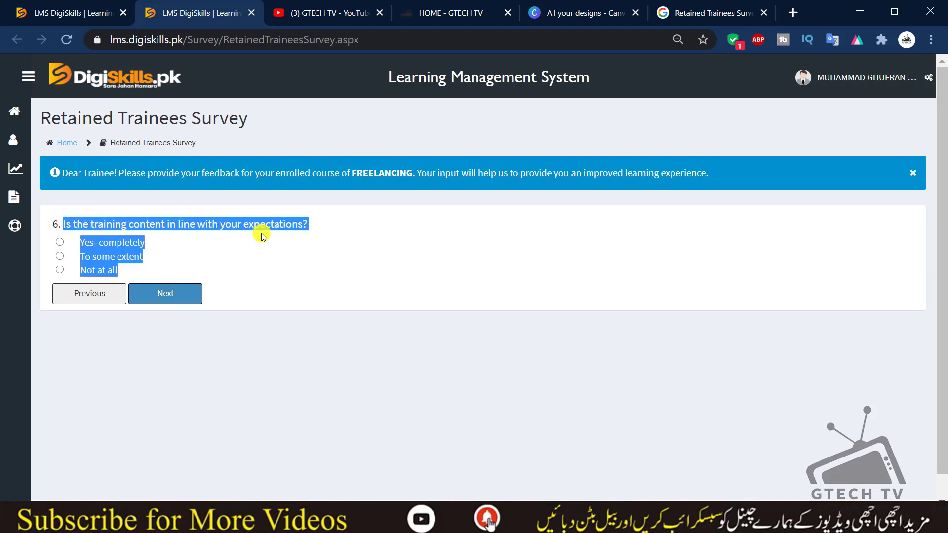
{"action": "left_click", "coordinate": [262, 234]}
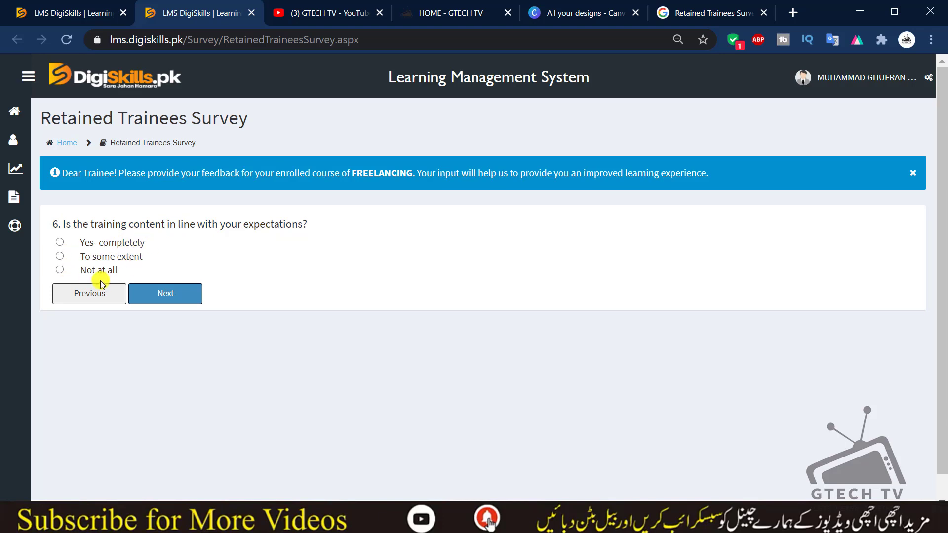
{"action": "left_click", "coordinate": [60, 256]}
{"action": "left_click", "coordinate": [144, 293]}
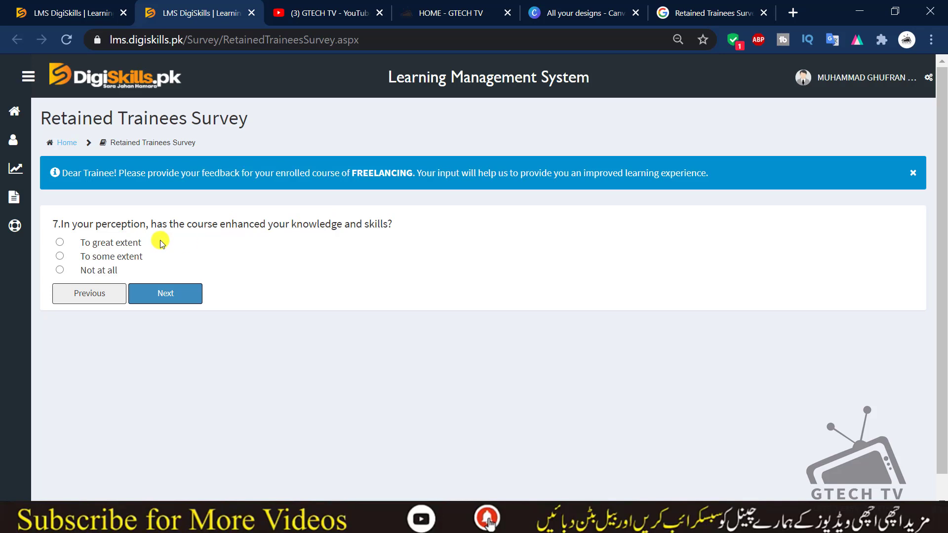
{"action": "left_click", "coordinate": [62, 242]}
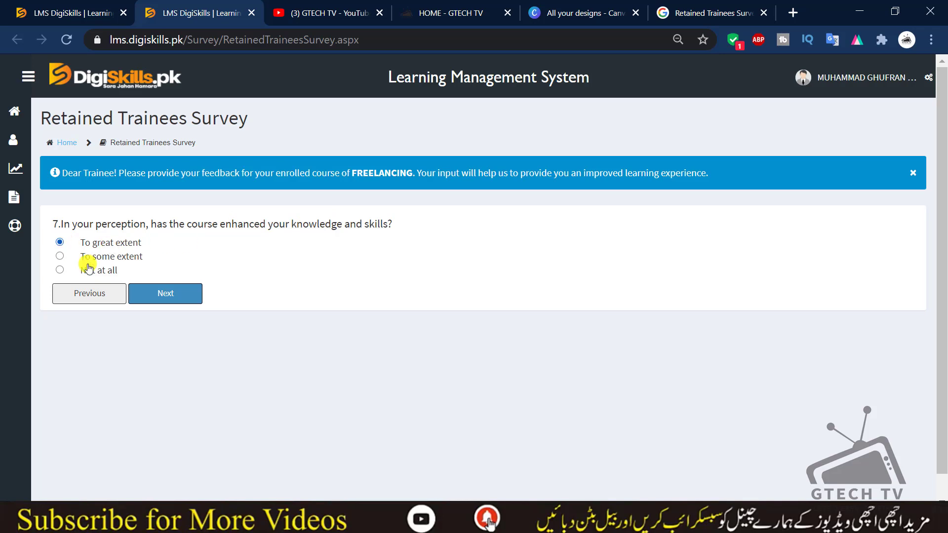
{"action": "left_click", "coordinate": [154, 292]}
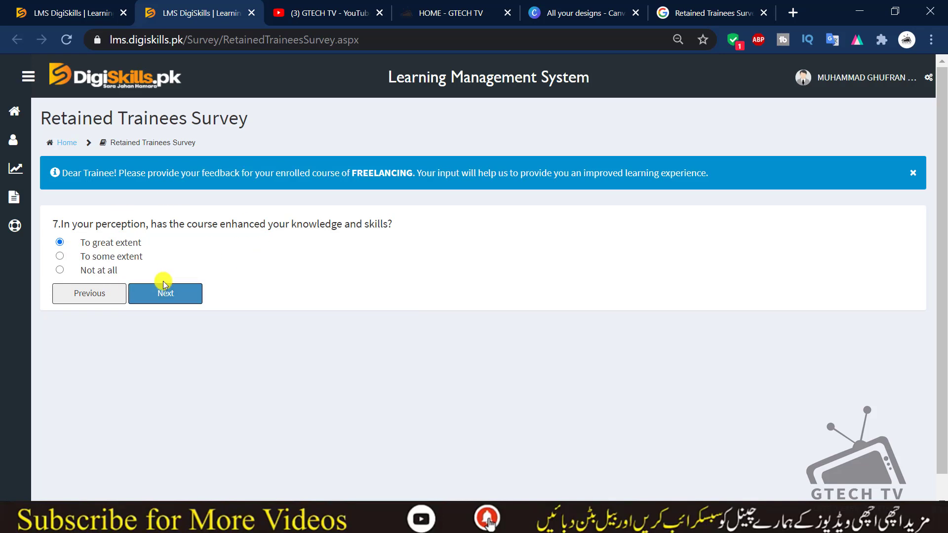
{"action": "left_click", "coordinate": [182, 299]}
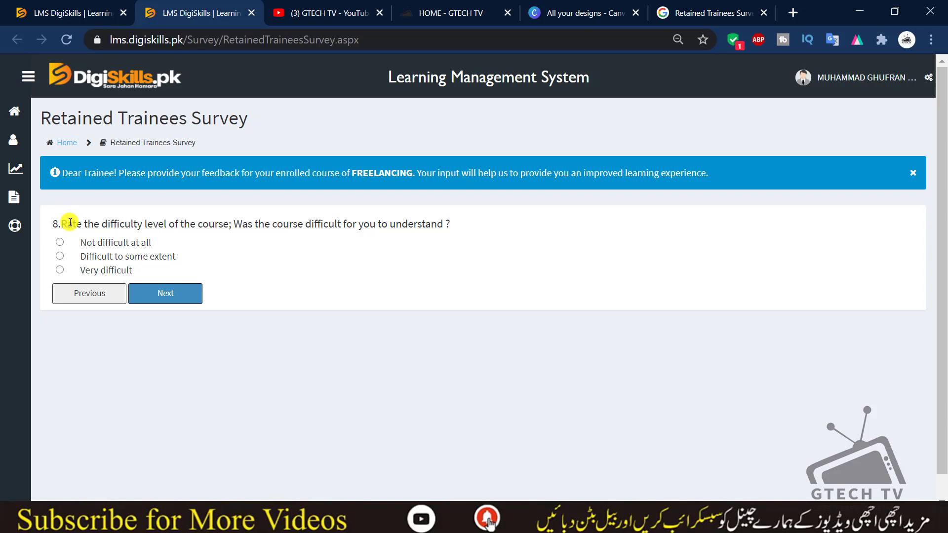
Rate the course's difficulty in question 8 as "Not difficult at all" and its overall quality in question 9 as "Average", advancing past both.
{"action": "left_click_drag", "start_coordinate": [63, 220], "coordinate": [472, 227]}
{"action": "left_click", "coordinate": [472, 227]}
{"action": "left_click", "coordinate": [60, 242]}
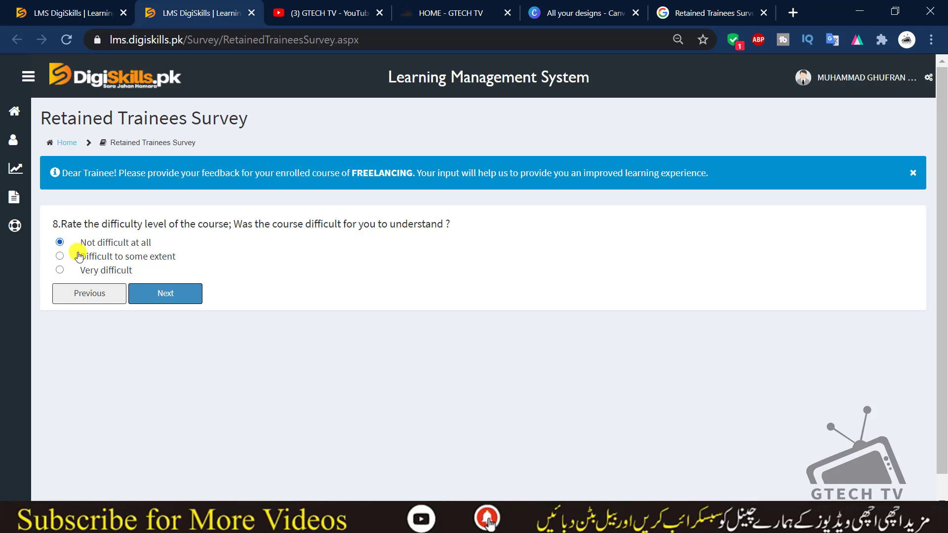
{"action": "left_click", "coordinate": [148, 294]}
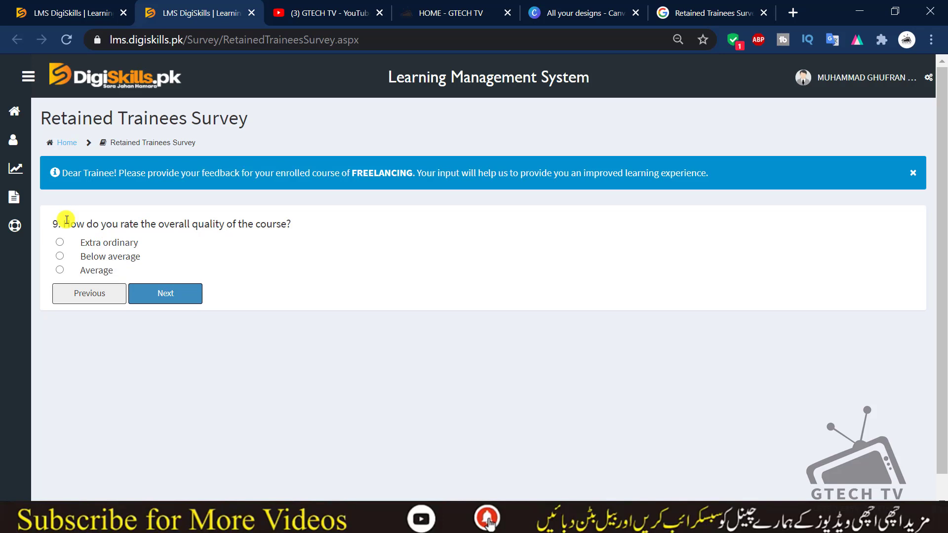
{"action": "left_click_drag", "start_coordinate": [66, 220], "coordinate": [277, 220]}
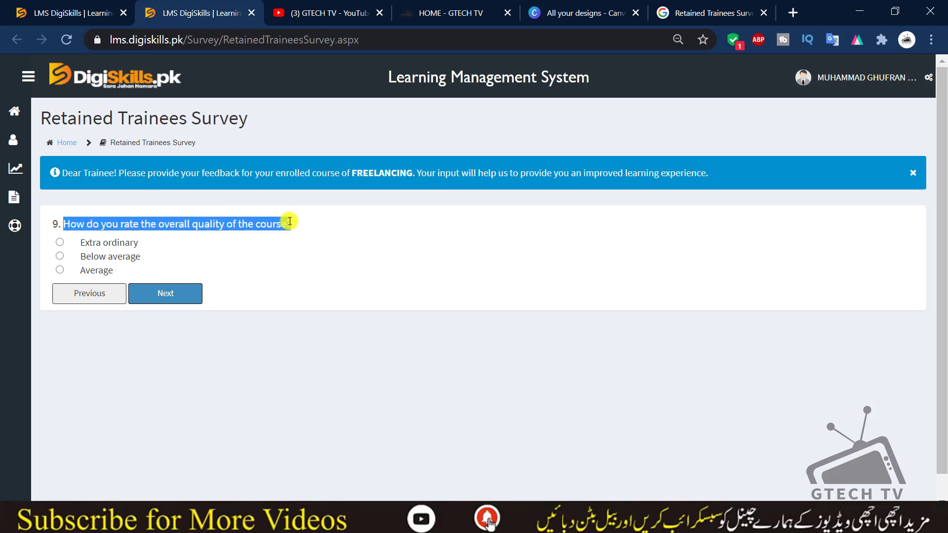
{"action": "left_click", "coordinate": [110, 270]}
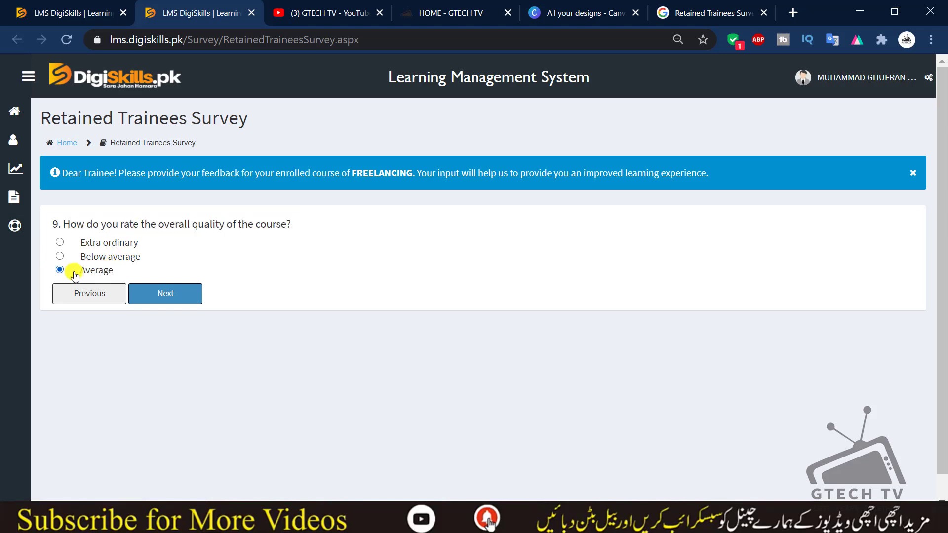
{"action": "left_click", "coordinate": [146, 297]}
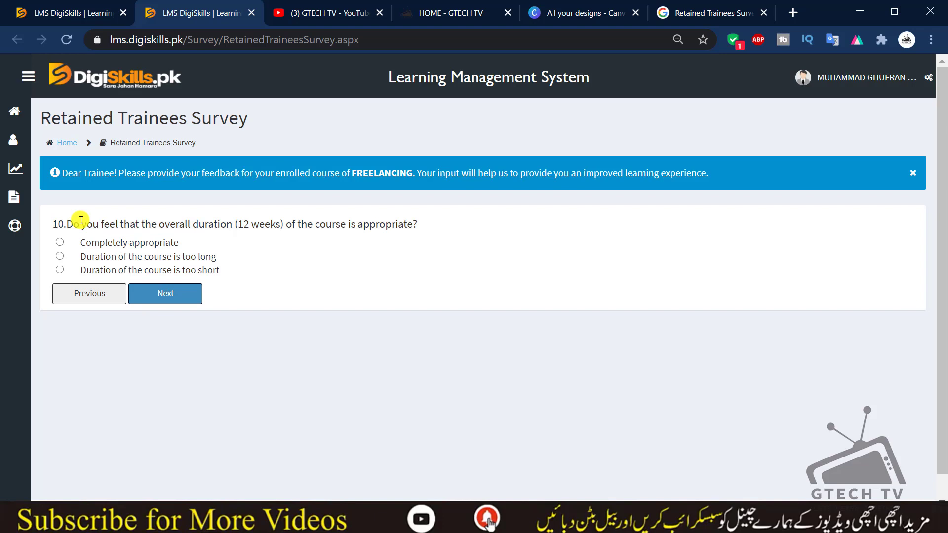
Answer question 10 on the 12-week course duration with "Completely appropriate" and advance.
{"action": "left_click_drag", "start_coordinate": [80, 221], "coordinate": [288, 219]}
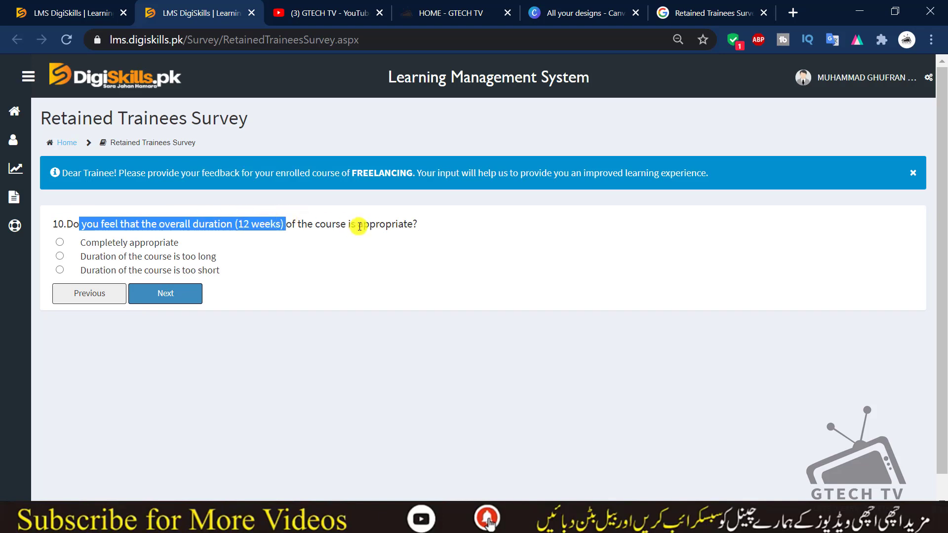
{"action": "triple_click", "coordinate": [403, 223]}
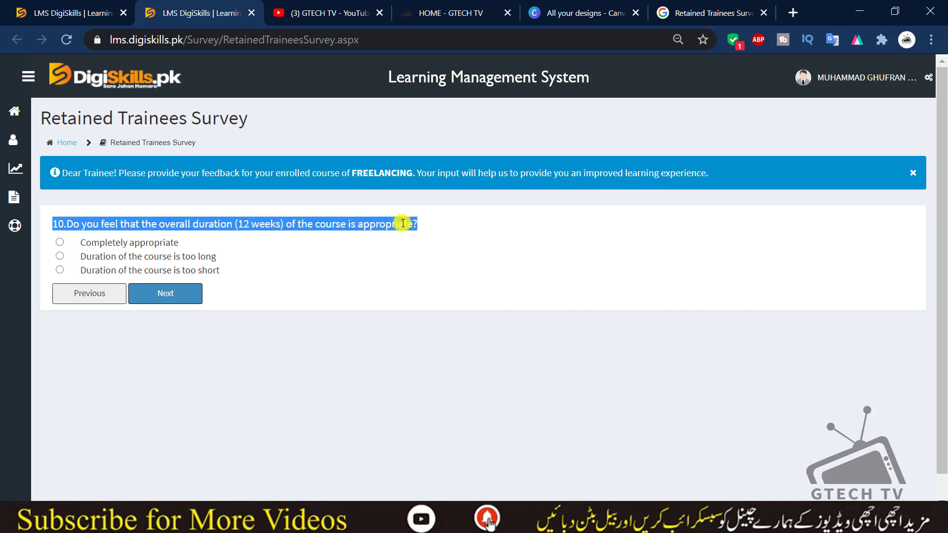
{"action": "left_click", "coordinate": [403, 223]}
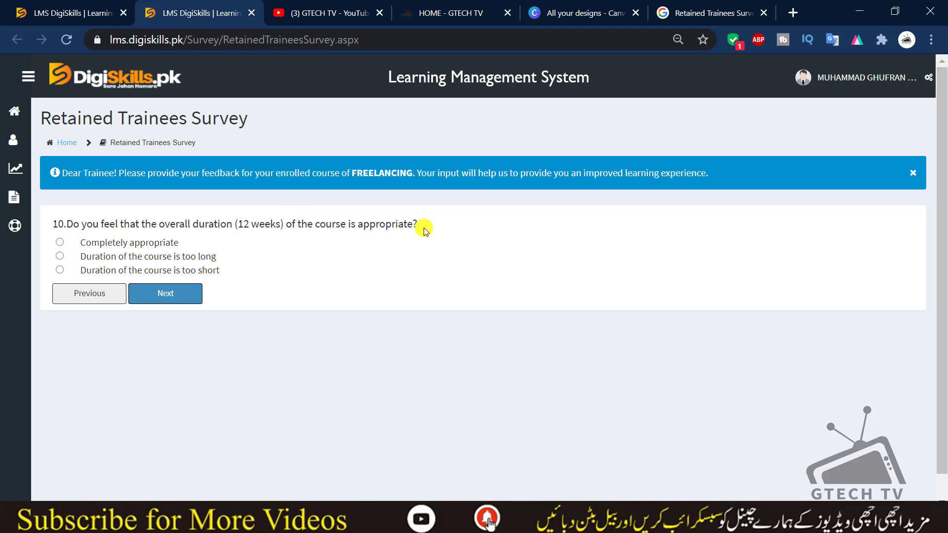
{"action": "left_click_drag", "start_coordinate": [417, 228], "coordinate": [65, 217]}
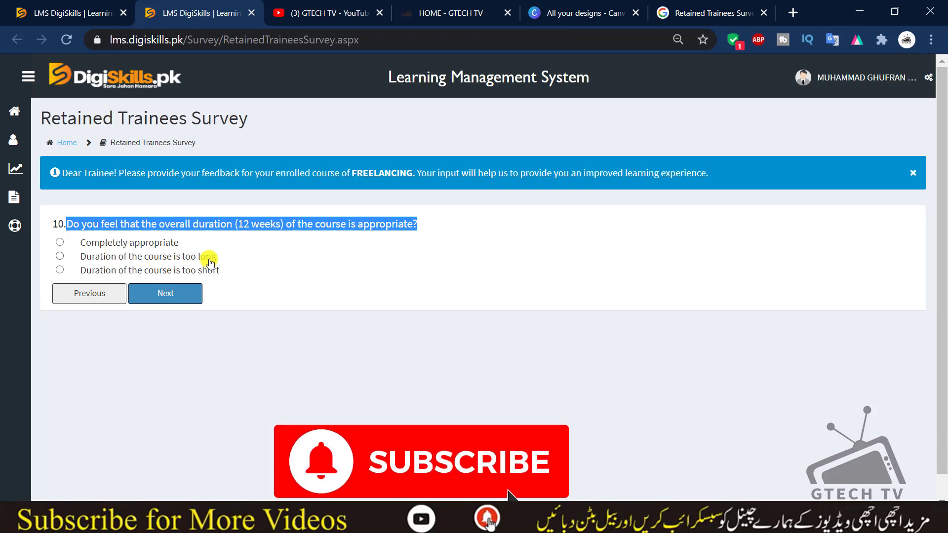
{"action": "left_click", "coordinate": [106, 247]}
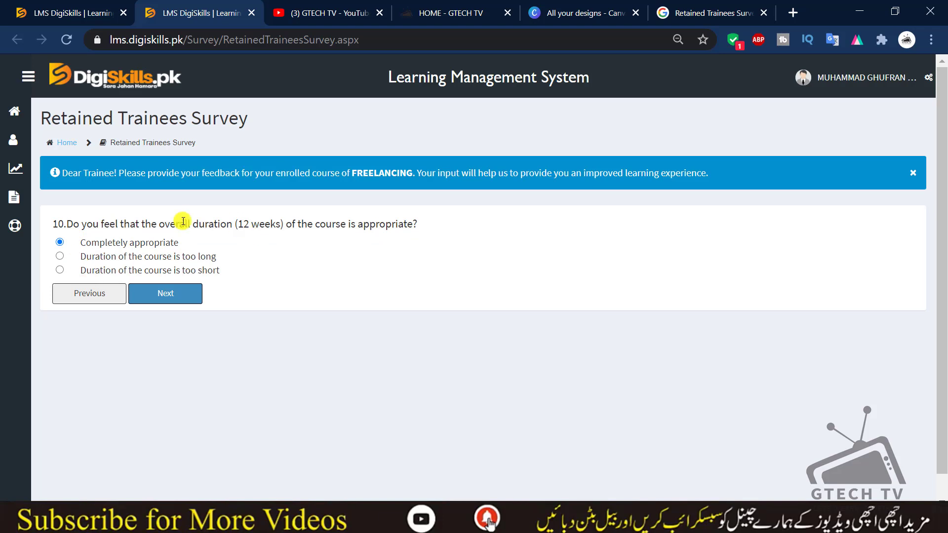
{"action": "left_click", "coordinate": [192, 292]}
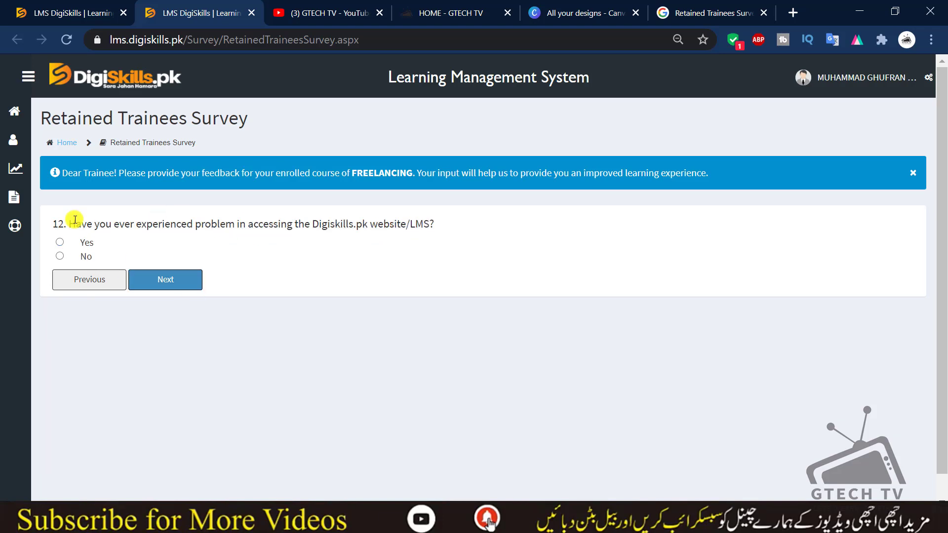
Answer "No" to question 12 on website/LMS access problems and question 14 on internet connectivity problems, advancing past both.
{"action": "left_click_drag", "start_coordinate": [75, 220], "coordinate": [387, 220]}
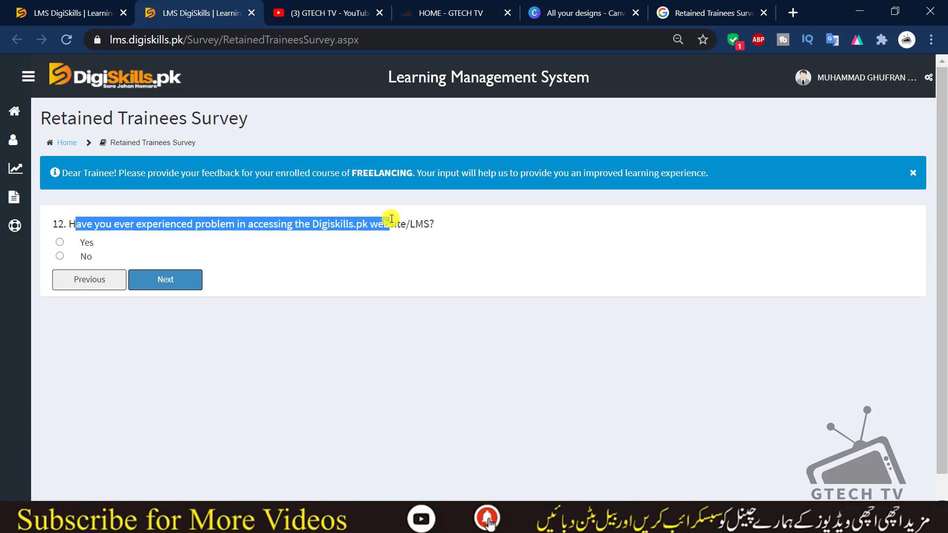
{"action": "left_click", "coordinate": [60, 257]}
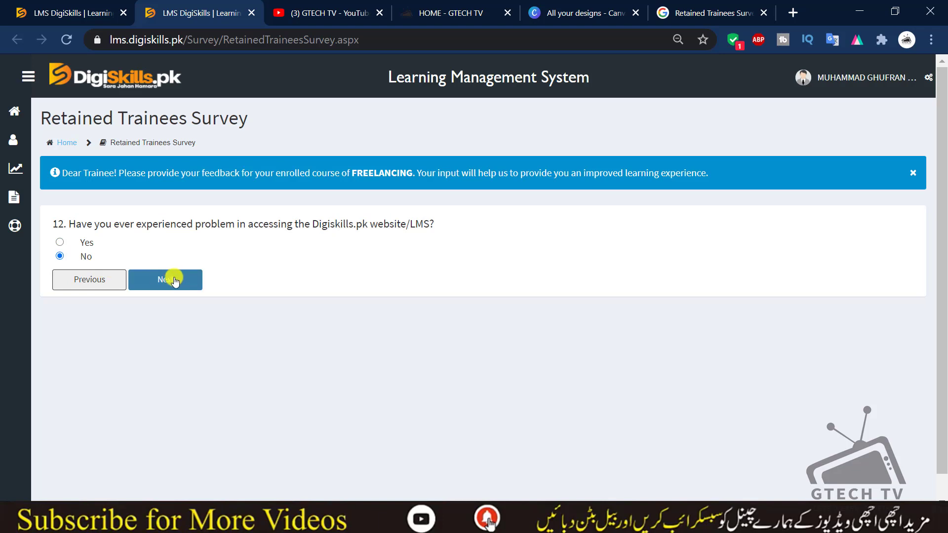
{"action": "left_click", "coordinate": [176, 280]}
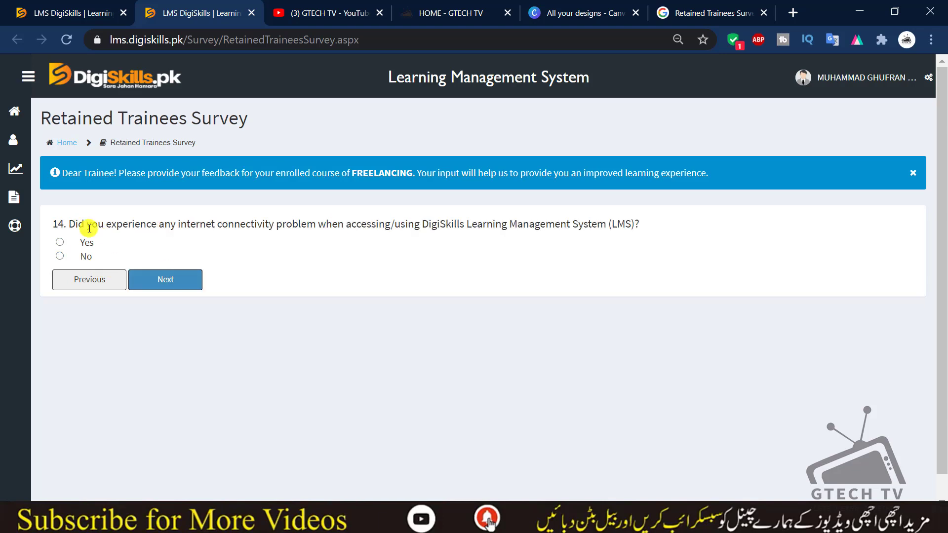
{"action": "left_click_drag", "start_coordinate": [86, 223], "coordinate": [564, 238]}
{"action": "left_click", "coordinate": [401, 223]}
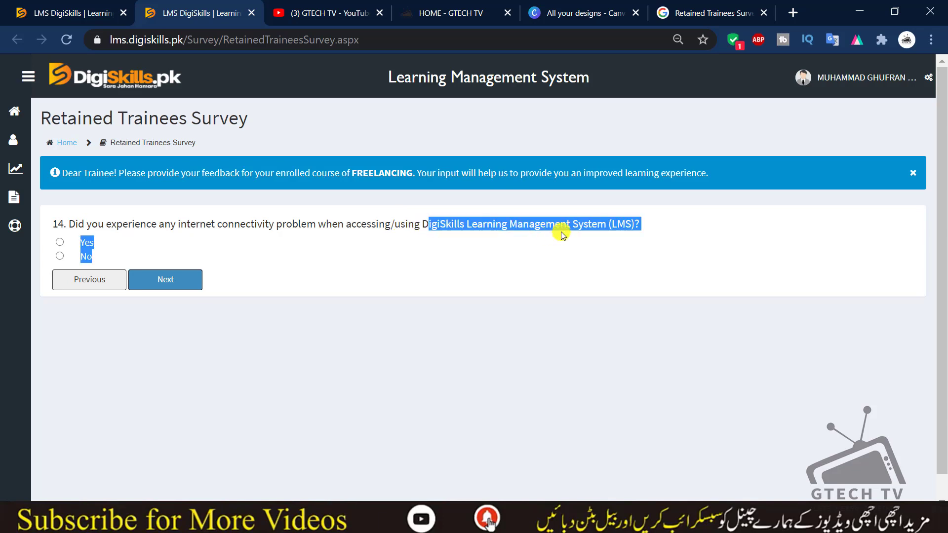
{"action": "left_click", "coordinate": [563, 236]}
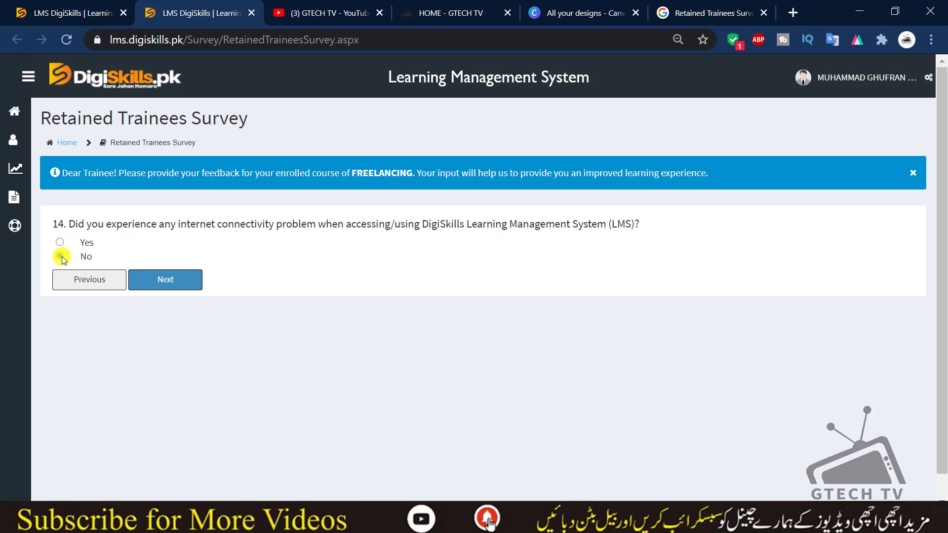
{"action": "left_click", "coordinate": [144, 278]}
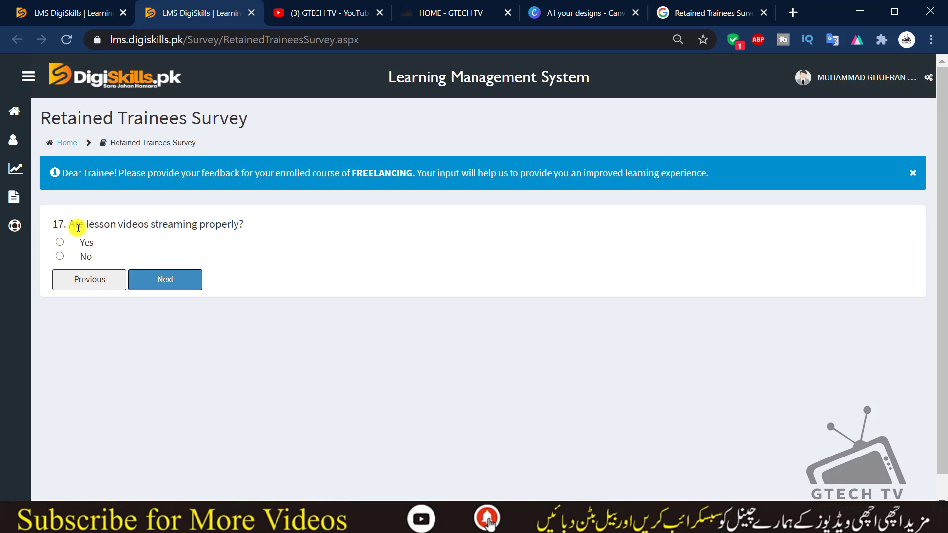
Answer "No" to question 17 on proper video streaming and choose "LMS" as the video platform in question 18, advancing past both.
{"action": "left_click_drag", "start_coordinate": [78, 227], "coordinate": [259, 231]}
{"action": "left_click", "coordinate": [259, 231]}
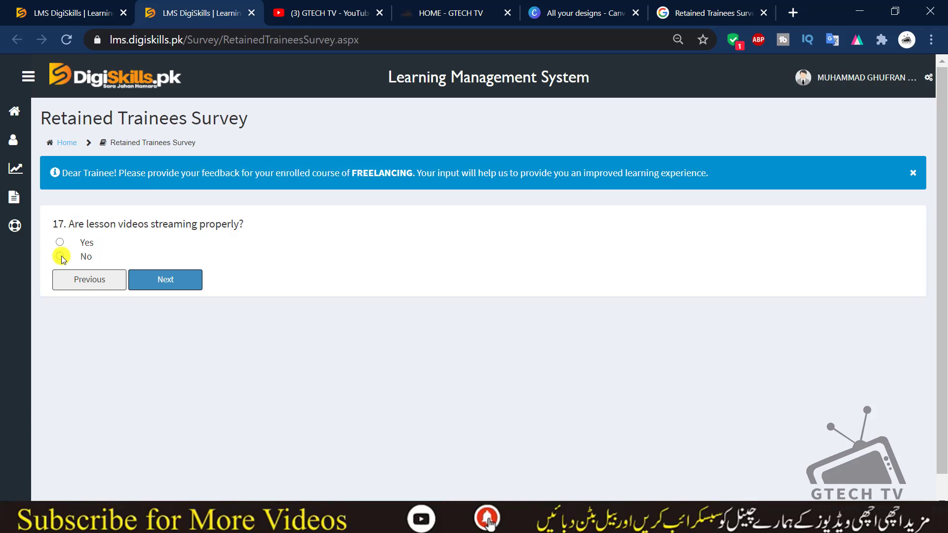
{"action": "left_click", "coordinate": [148, 278]}
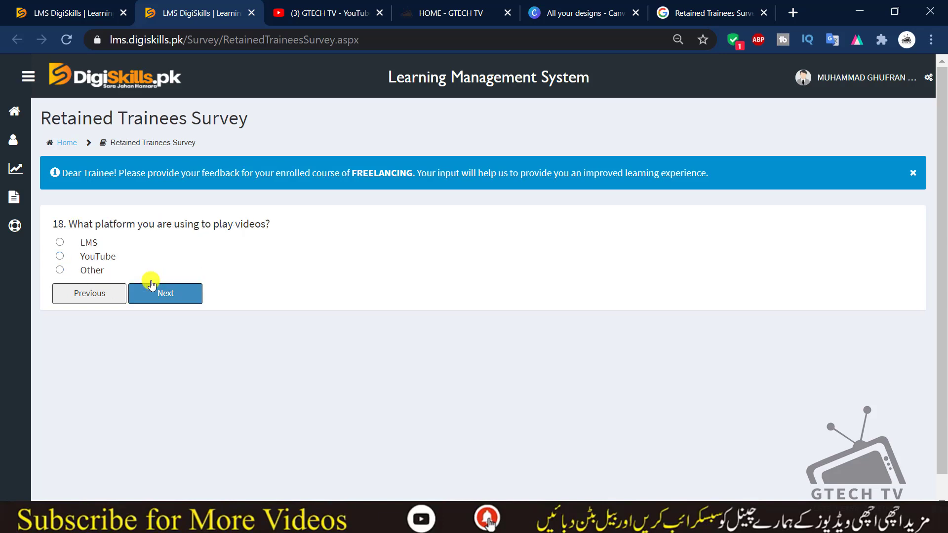
{"action": "left_click_drag", "start_coordinate": [93, 226], "coordinate": [280, 224]}
{"action": "left_click", "coordinate": [228, 236]}
{"action": "left_click", "coordinate": [59, 243]}
{"action": "left_click", "coordinate": [184, 293]}
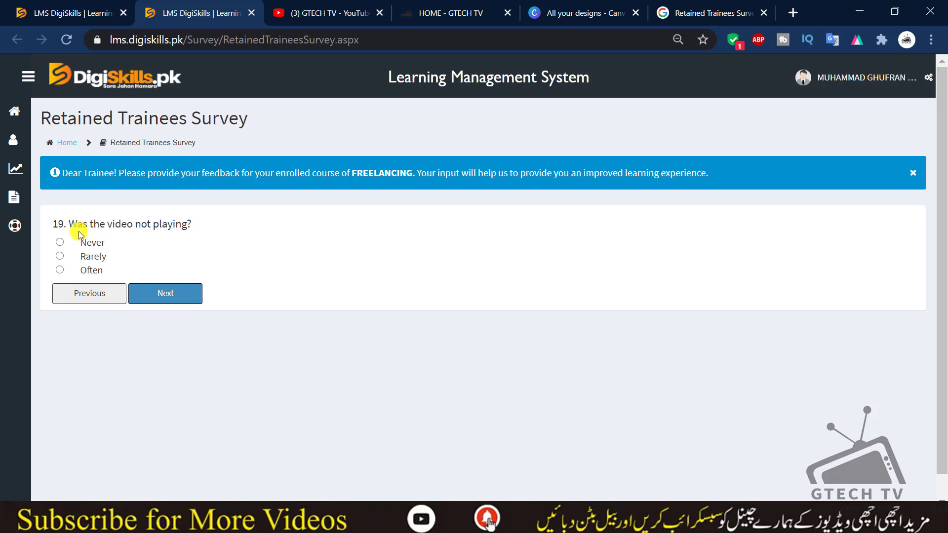
Answer question 19 on videos not playing with "Rarely" and advance to question 20.
{"action": "left_click_drag", "start_coordinate": [77, 226], "coordinate": [203, 226]}
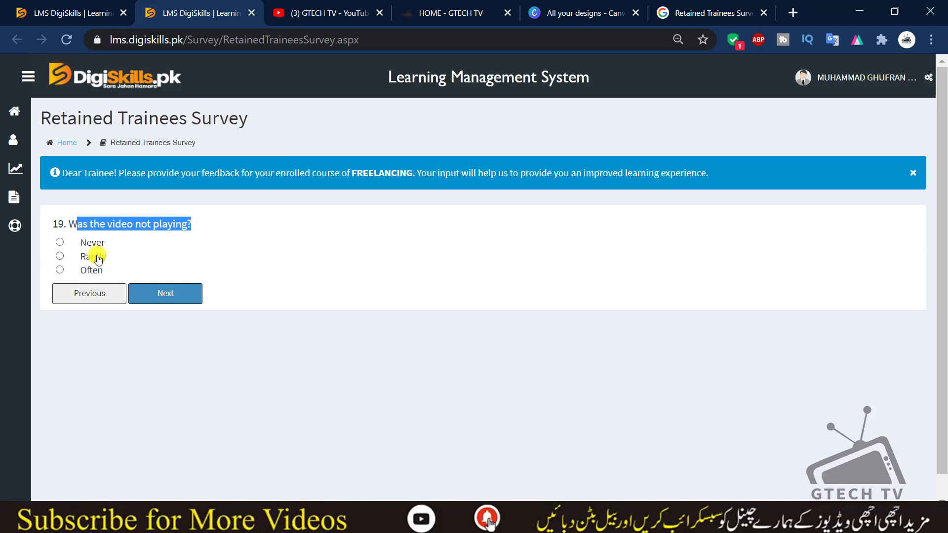
{"action": "left_click", "coordinate": [172, 226]}
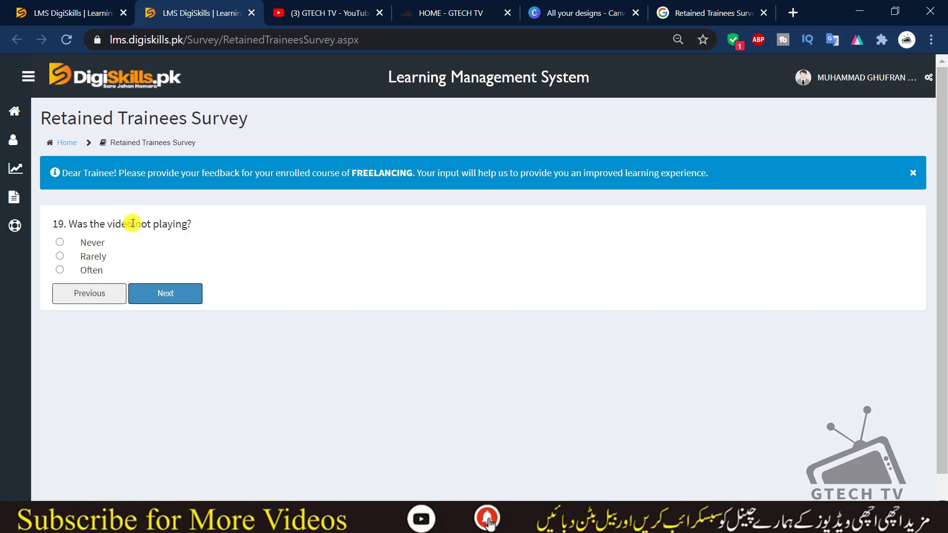
{"action": "left_click_drag", "start_coordinate": [133, 223], "coordinate": [184, 218]}
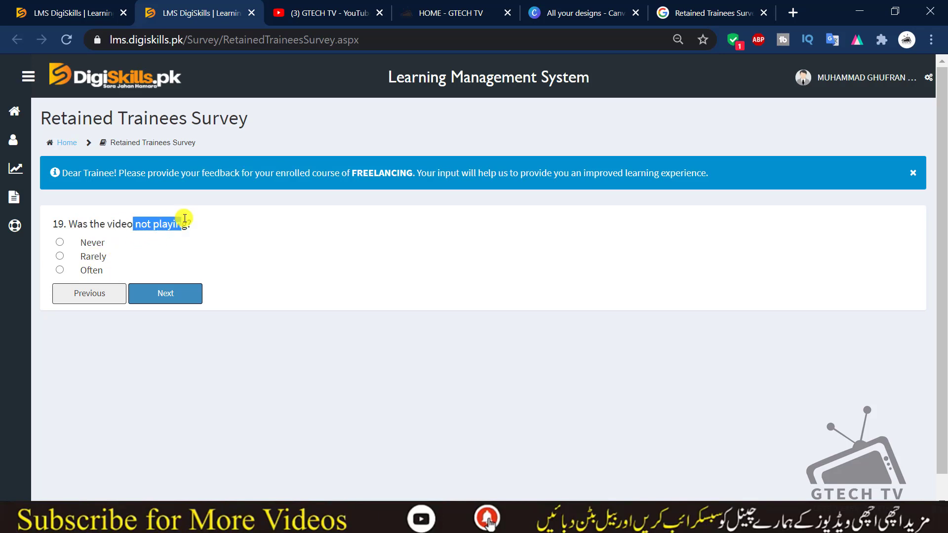
{"action": "left_click", "coordinate": [59, 256]}
{"action": "left_click", "coordinate": [165, 293]}
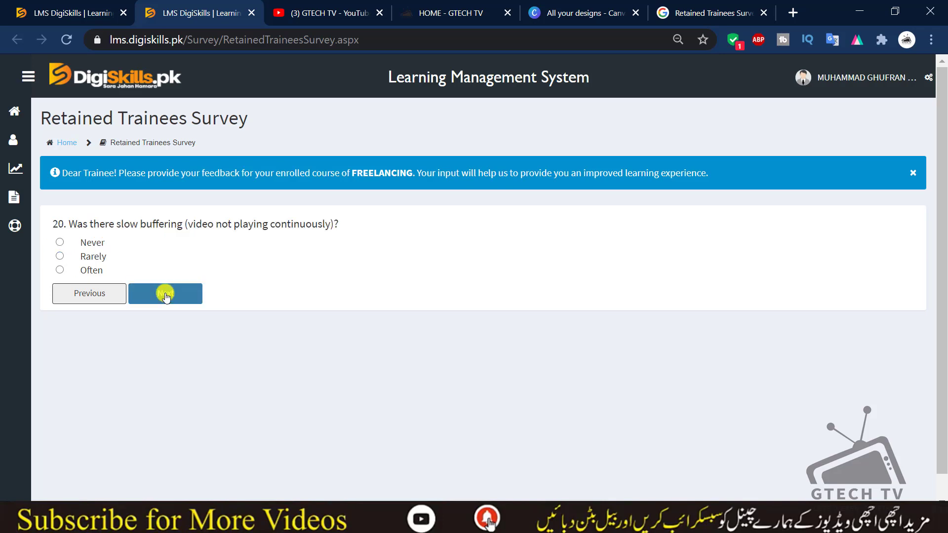
Answer question 20 on slow buffering with "Rarely", and complete question 21 on poor video quality.
{"action": "left_click_drag", "start_coordinate": [105, 223], "coordinate": [336, 227]}
{"action": "left_click", "coordinate": [335, 227]}
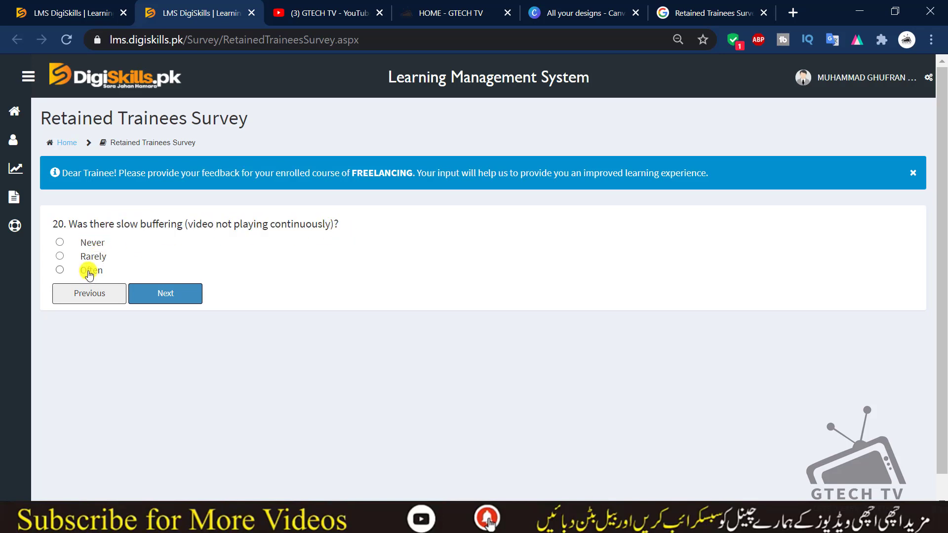
{"action": "left_click", "coordinate": [60, 257]}
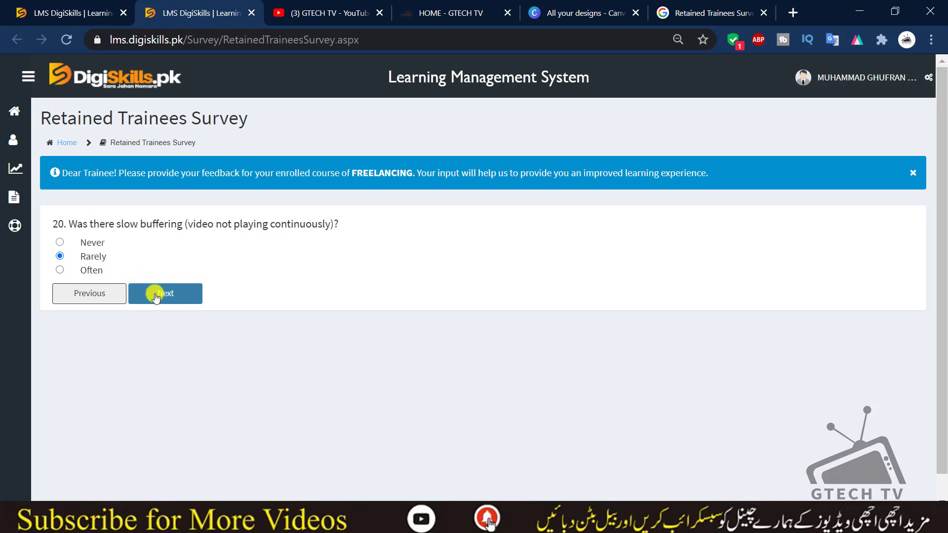
{"action": "left_click", "coordinate": [156, 295]}
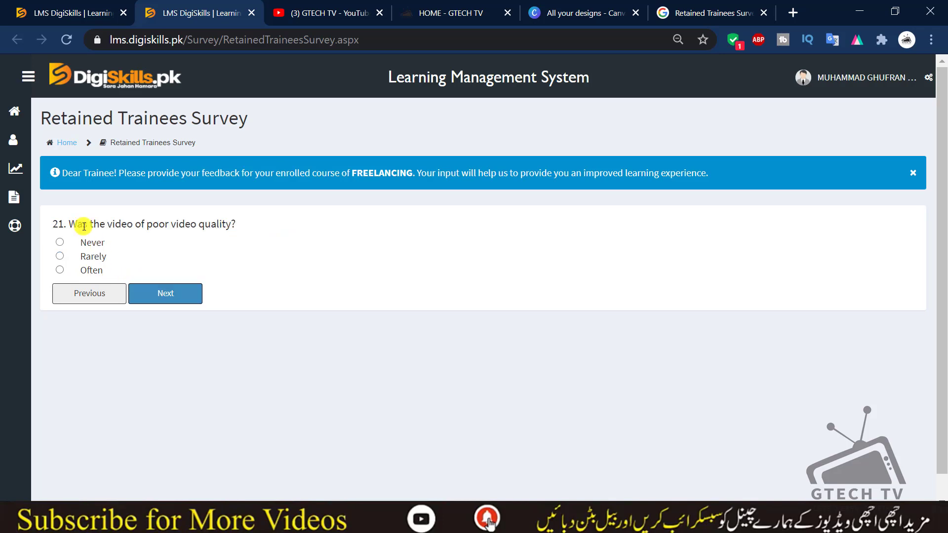
{"action": "left_click_drag", "start_coordinate": [77, 223], "coordinate": [233, 227]}
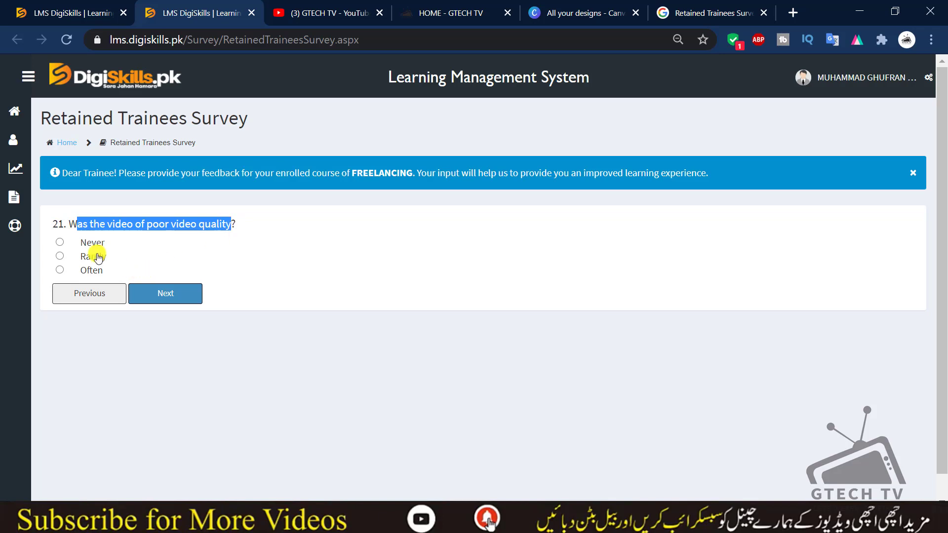
{"action": "left_click", "coordinate": [166, 290]}
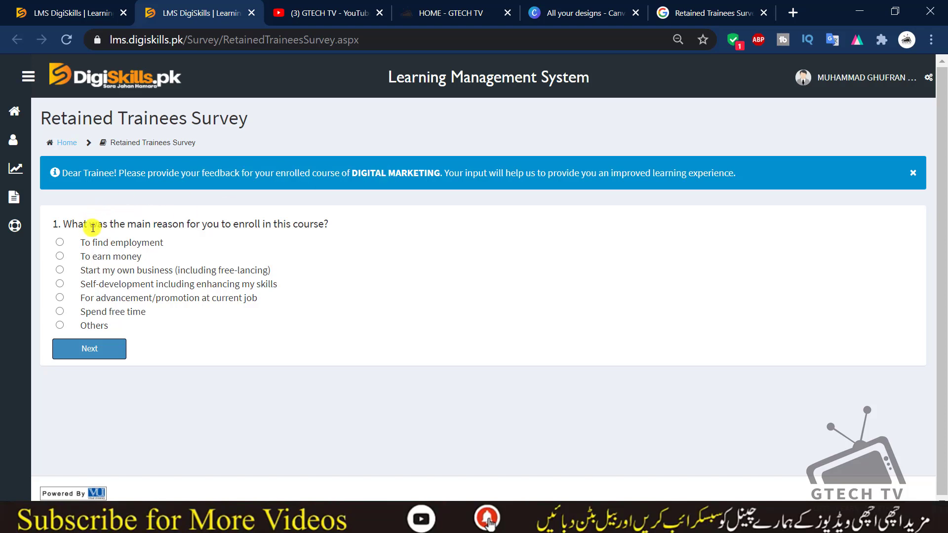
Answer question 1 on the main reason for enrolling with "Start my own business (including free-lancing)" and advance to question 2.
{"action": "left_click_drag", "start_coordinate": [74, 222], "coordinate": [112, 214]}
{"action": "left_click", "coordinate": [345, 223]}
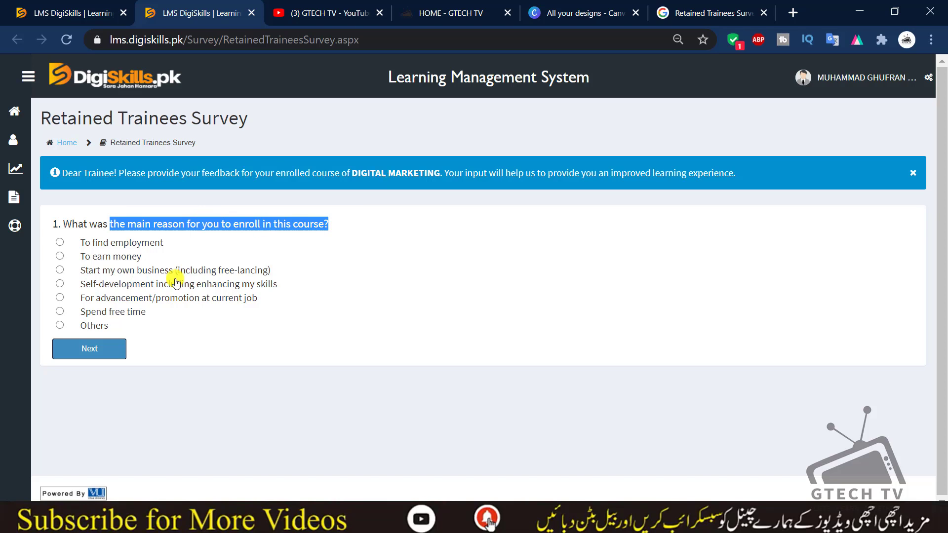
{"action": "left_click", "coordinate": [167, 331]}
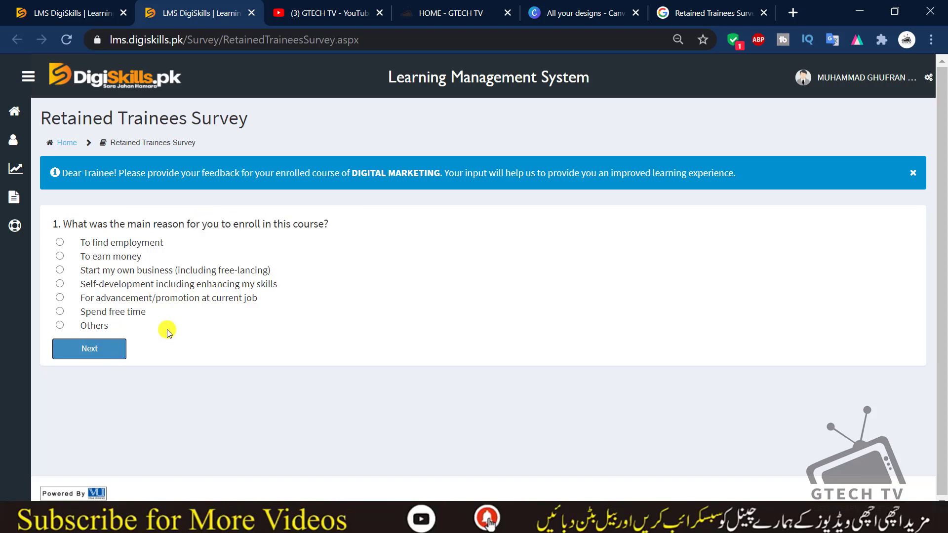
{"action": "left_click", "coordinate": [59, 257]}
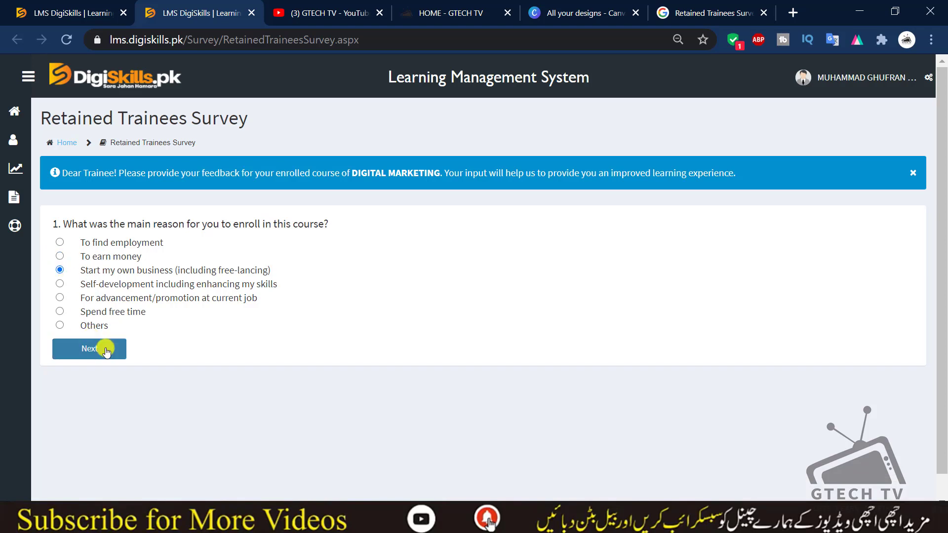
{"action": "left_click", "coordinate": [89, 349]}
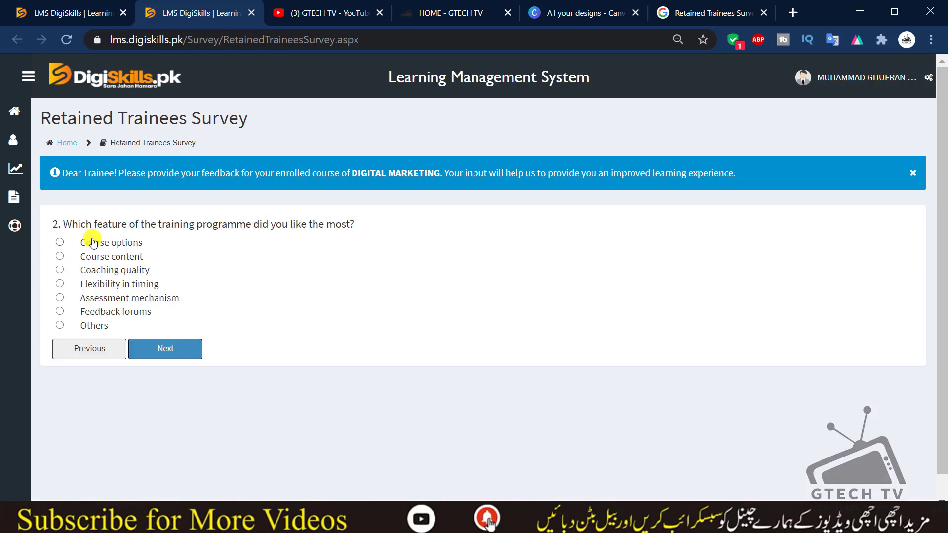
Choose "Flexibility in timing" as the most liked feature and "Course options" as the least liked in questions 2 and 3, advancing past both.
{"action": "left_click", "coordinate": [60, 285]}
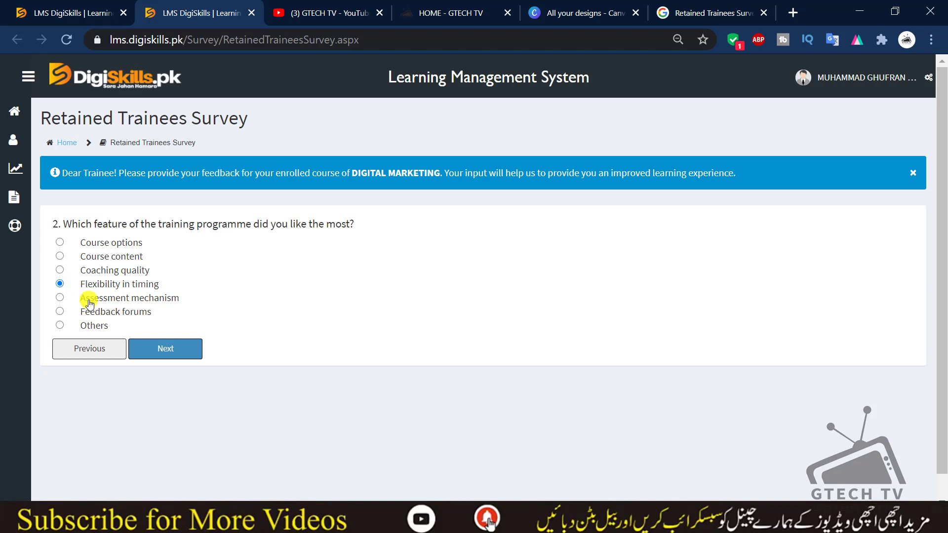
{"action": "left_click", "coordinate": [161, 347]}
{"action": "left_click", "coordinate": [60, 241]}
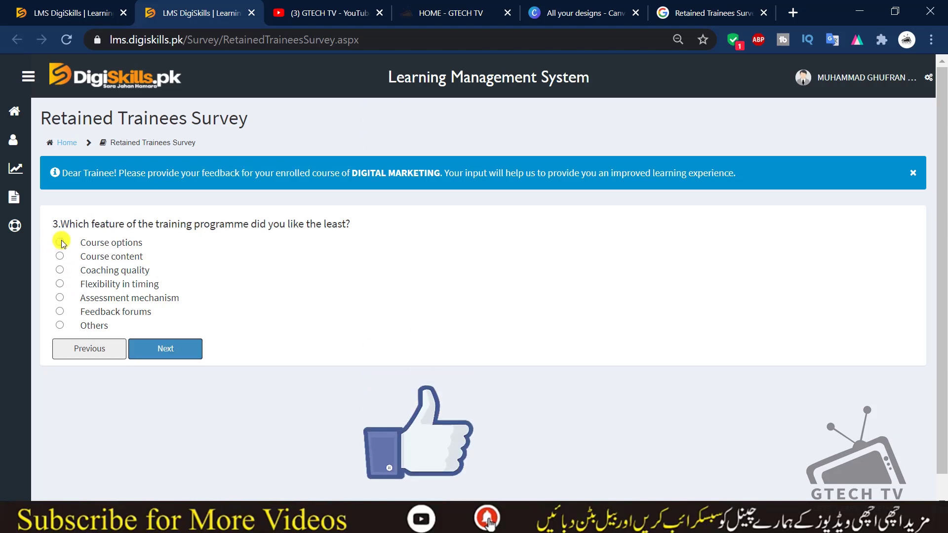
{"action": "left_click", "coordinate": [160, 347]}
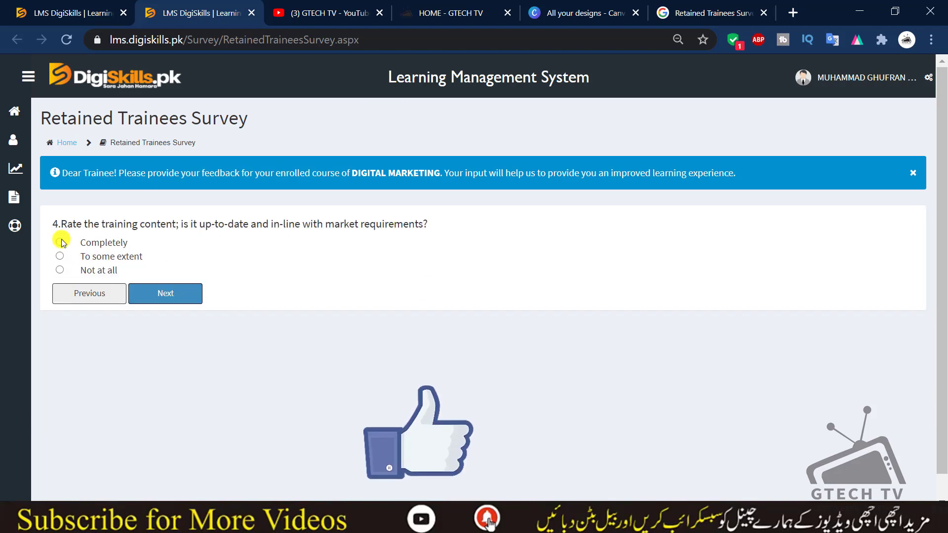
Answer question 4 on up-to-date content with "Completely" and question 5 on content appropriateness with "To some extent appropriate", advancing past both.
{"action": "left_click", "coordinate": [61, 244]}
{"action": "left_click", "coordinate": [165, 293]}
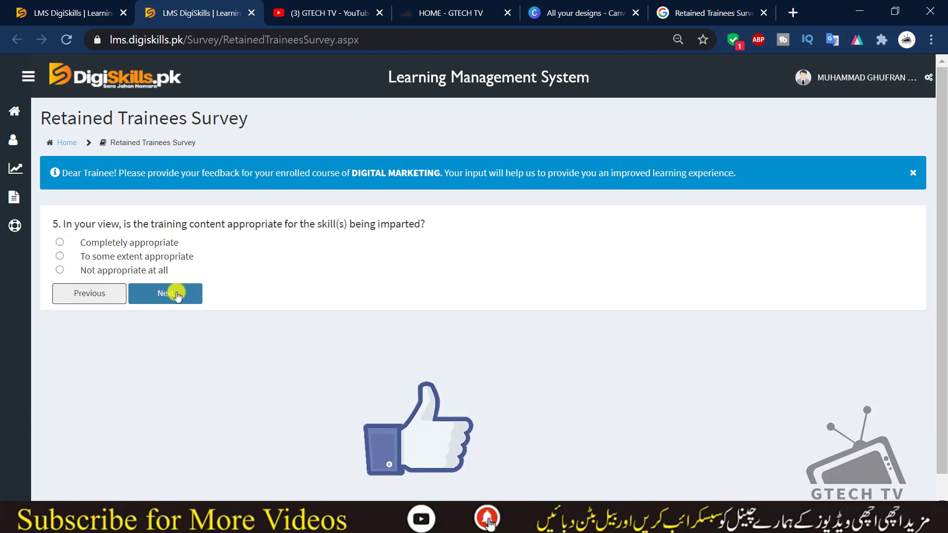
{"action": "left_click", "coordinate": [60, 256]}
{"action": "left_click", "coordinate": [155, 299]}
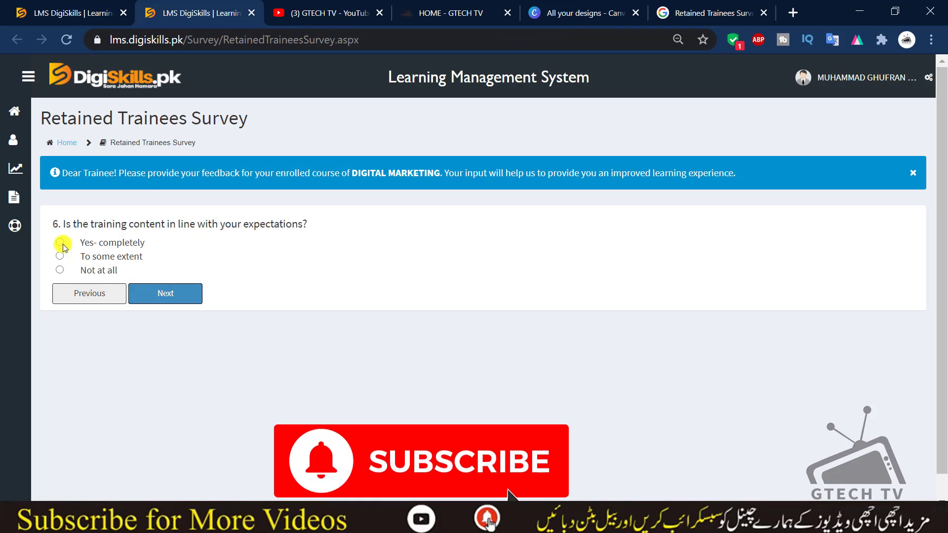
Answer question 6 on content expectations with "To some extent" and question 7 on enhanced knowledge with "To great extent", advancing past both.
{"action": "left_click", "coordinate": [59, 256]}
{"action": "left_click", "coordinate": [155, 296]}
{"action": "left_click", "coordinate": [60, 242]}
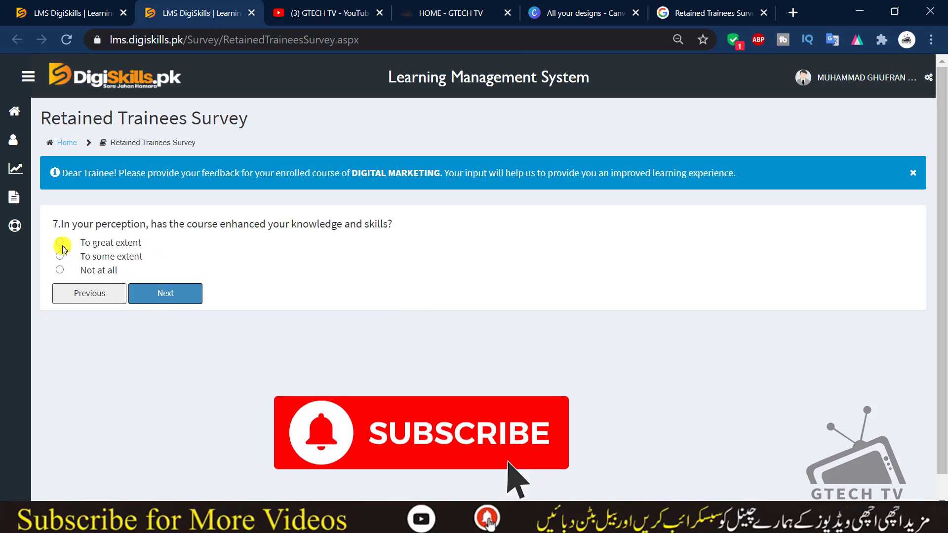
{"action": "left_click", "coordinate": [148, 292]}
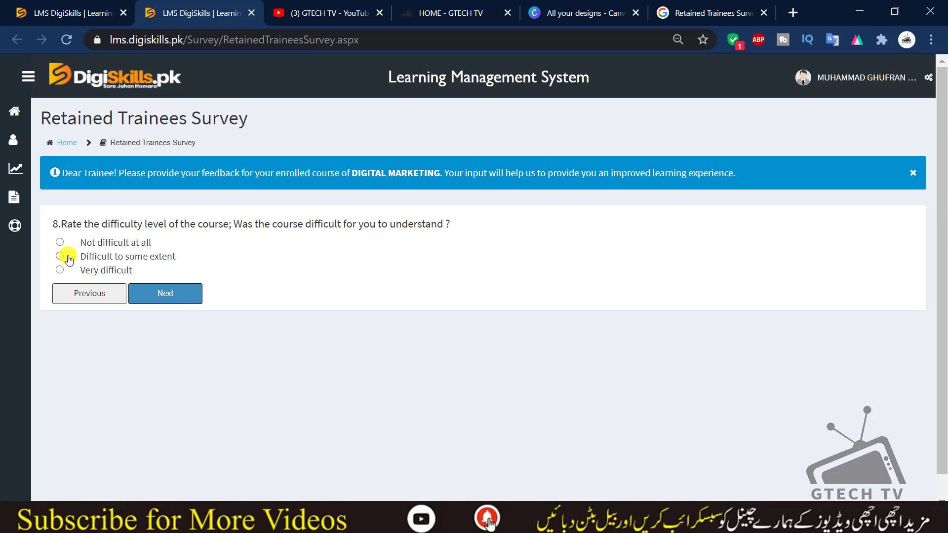
Complete question 8 on course difficulty and rate the overall course quality "Average" in question 9, advancing past both.
{"action": "left_click", "coordinate": [195, 290]}
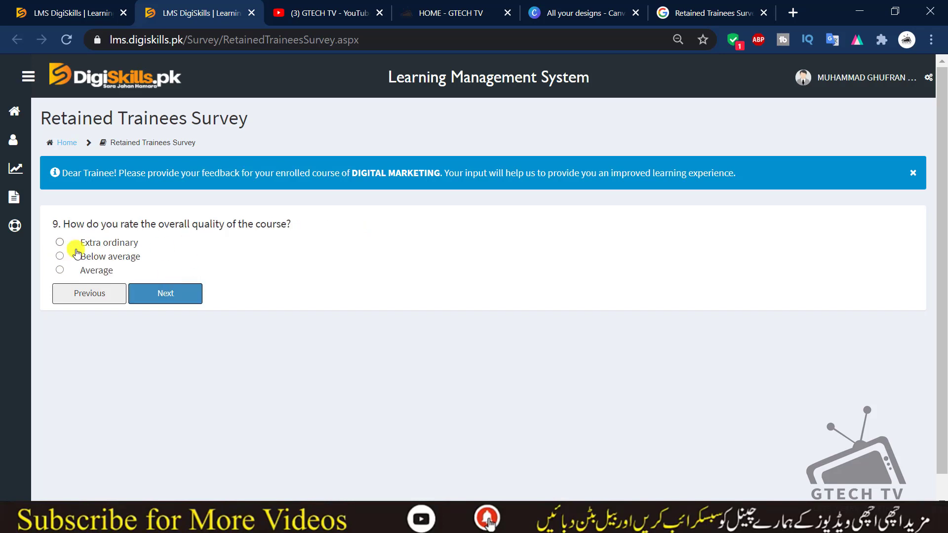
{"action": "left_click", "coordinate": [61, 270]}
{"action": "left_click", "coordinate": [165, 289]}
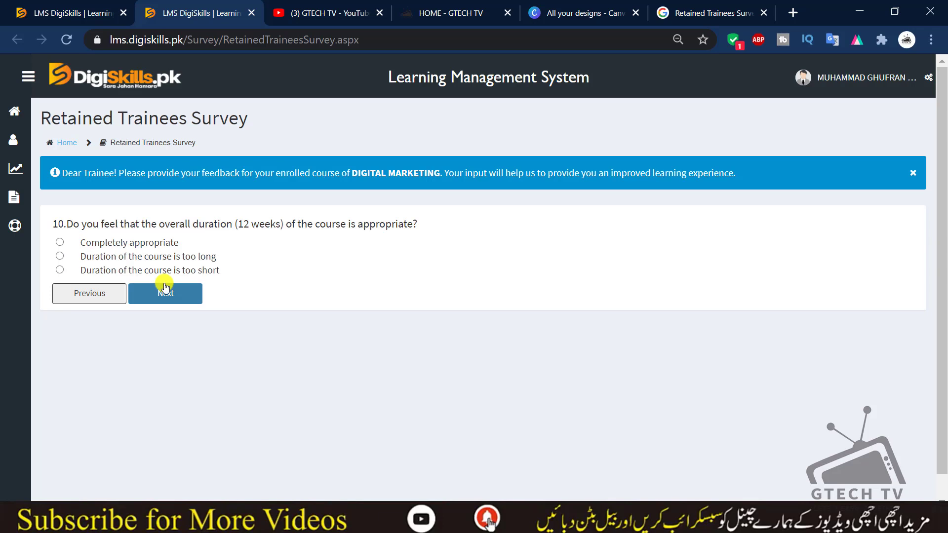
Answer question 10 on course duration with "Completely appropriate" and question 12 on website/LMS access problems with "Yes", advancing past both.
{"action": "left_click", "coordinate": [59, 241]}
{"action": "left_click", "coordinate": [179, 299]}
{"action": "left_click", "coordinate": [60, 242]}
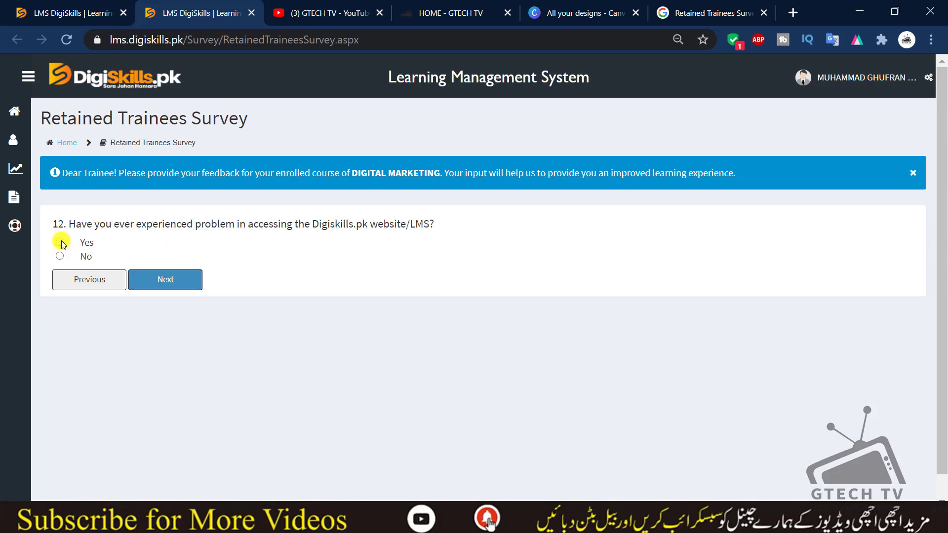
{"action": "left_click", "coordinate": [166, 279]}
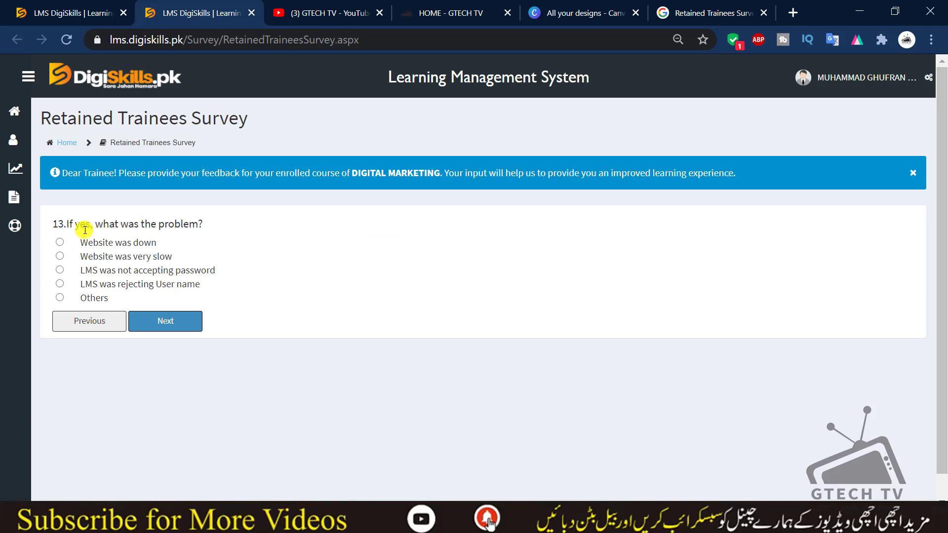
Answer question 13 on the access problem with "Website was down" and question 14 on internet connectivity problems with "Yes", advancing past both.
{"action": "left_click_drag", "start_coordinate": [66, 220], "coordinate": [193, 225]}
{"action": "left_click", "coordinate": [193, 225]}
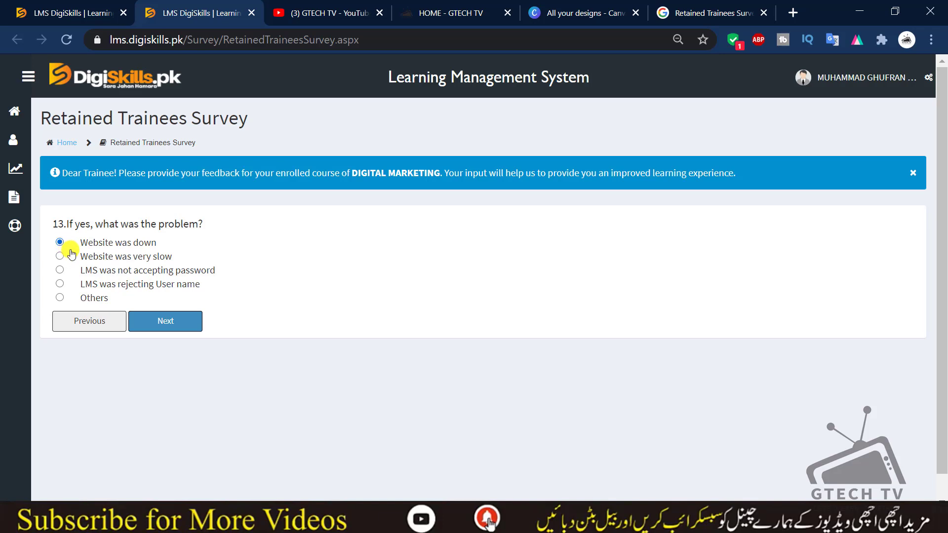
{"action": "left_click", "coordinate": [171, 321]}
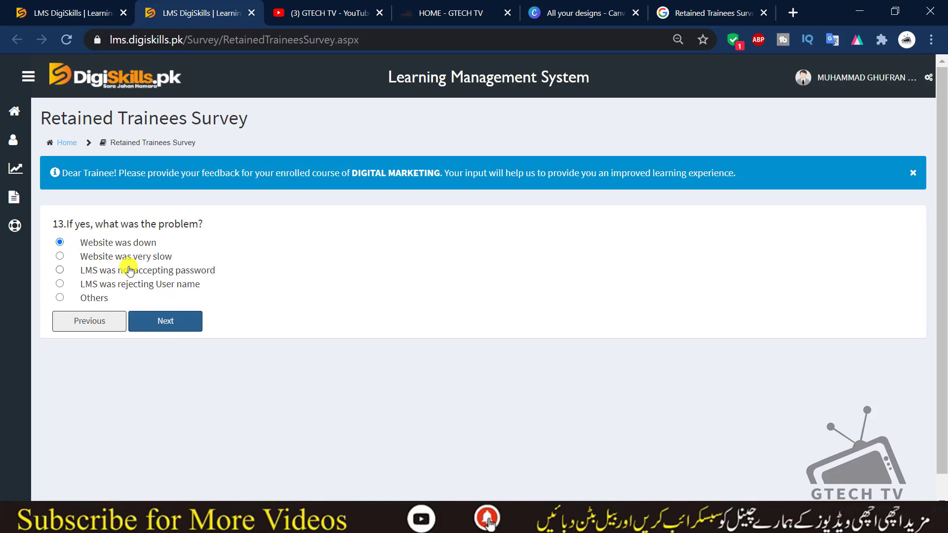
{"action": "left_click_drag", "start_coordinate": [87, 227], "coordinate": [421, 221]}
{"action": "left_click", "coordinate": [421, 221]}
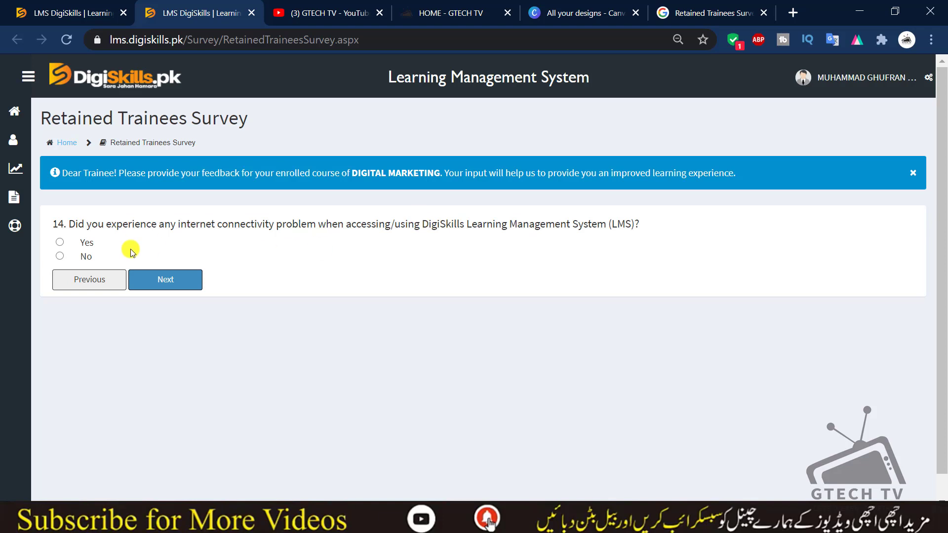
{"action": "left_click", "coordinate": [60, 242]}
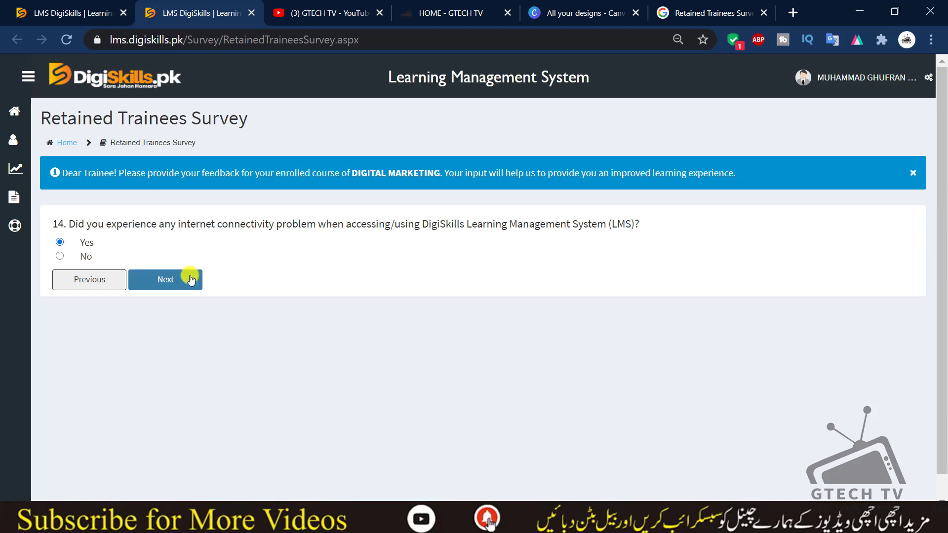
{"action": "left_click", "coordinate": [191, 275]}
Answer question 15 on how often connectivity issues occur with "Rarely" and advance to question 16.
{"action": "left_click_drag", "start_coordinate": [93, 223], "coordinate": [322, 224]}
{"action": "left_click", "coordinate": [322, 224]}
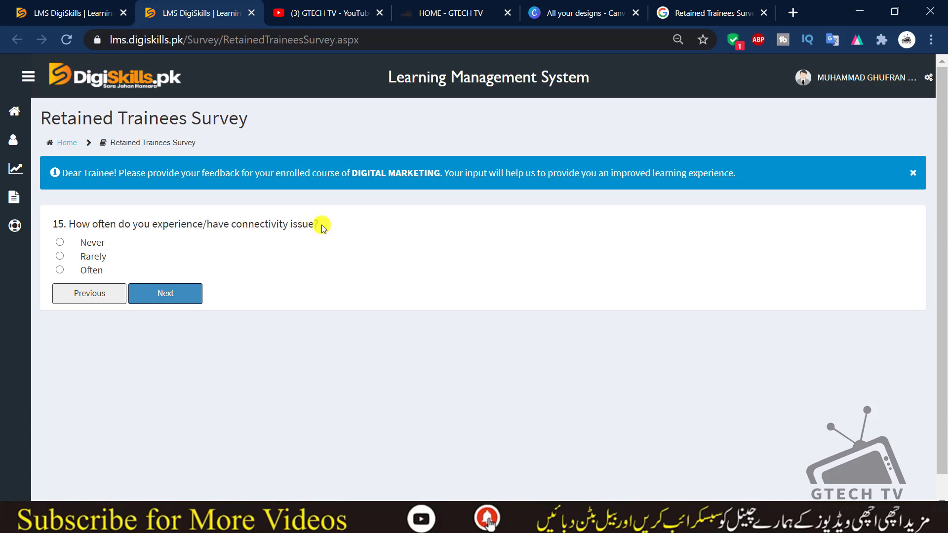
{"action": "left_click", "coordinate": [59, 256]}
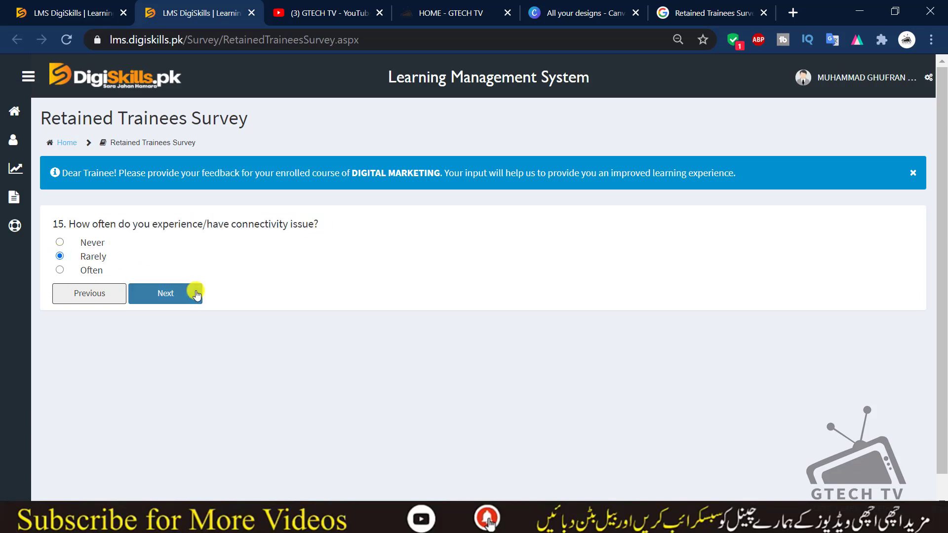
{"action": "left_click", "coordinate": [196, 294]}
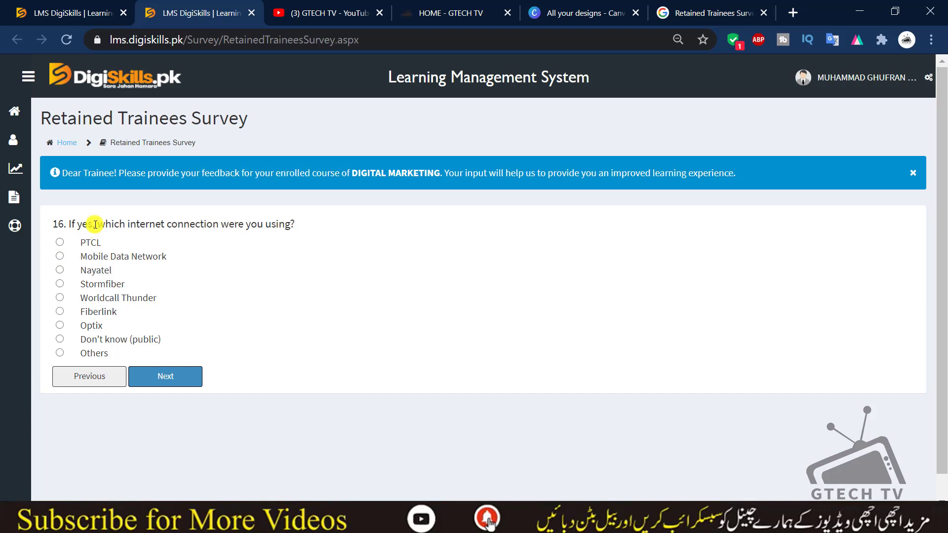
Answer question 16 on which internet connection was being used.
{"action": "left_click_drag", "start_coordinate": [115, 220], "coordinate": [321, 217]}
{"action": "left_click", "coordinate": [321, 217]}
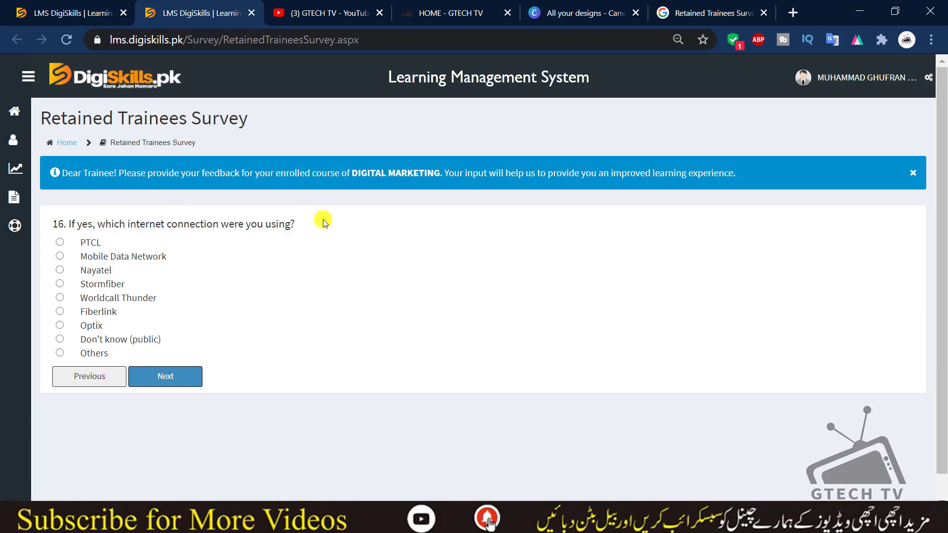